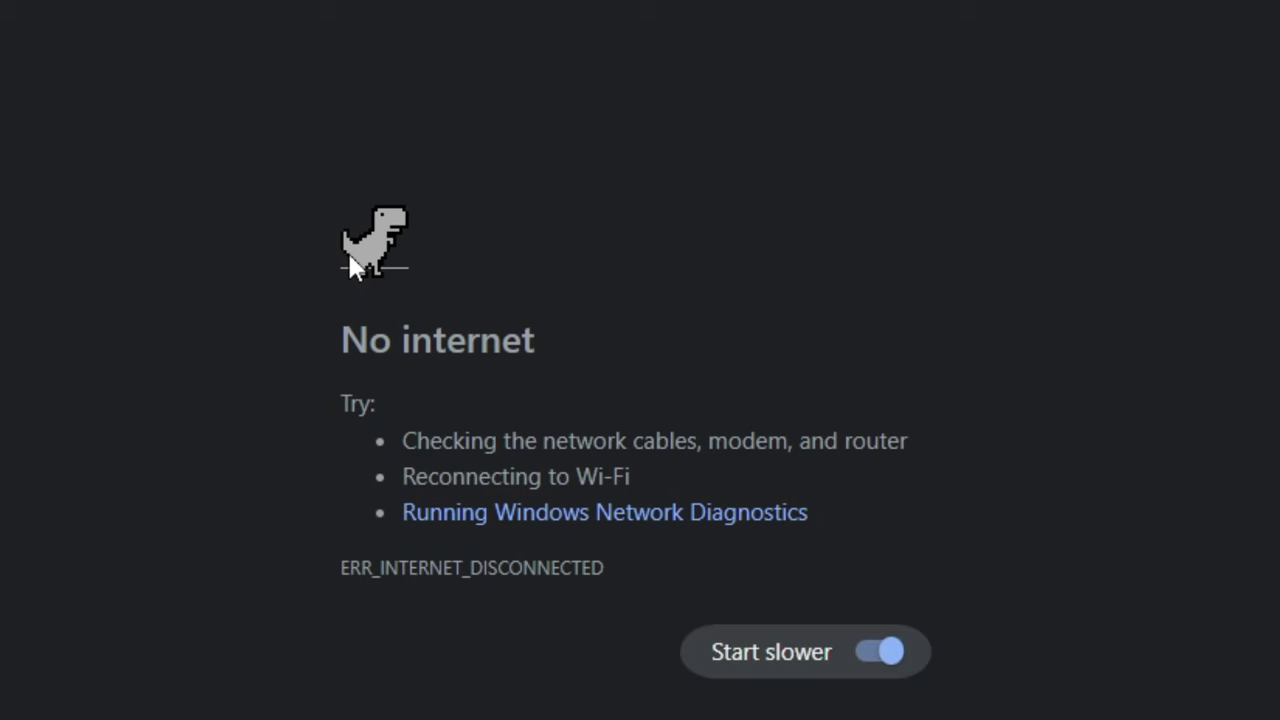
Start Chrome's offline dino game and jump the dino over the first cactus
click(349, 255)
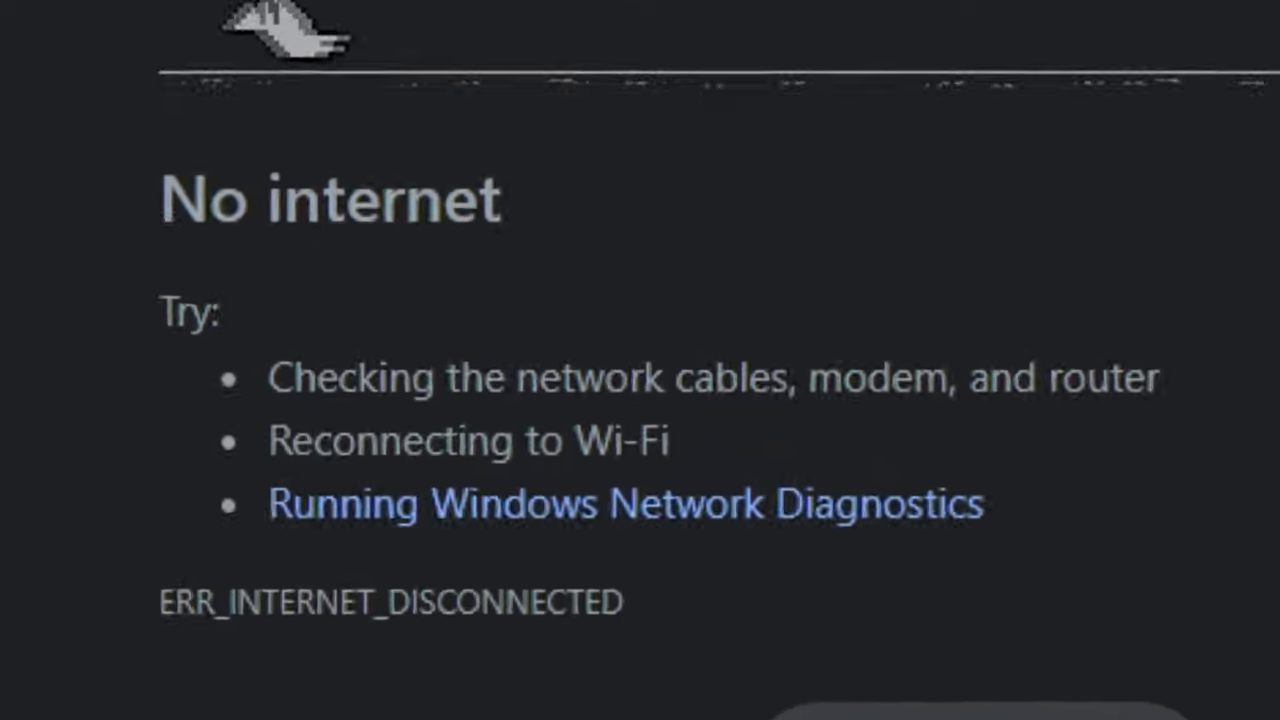
key(space)
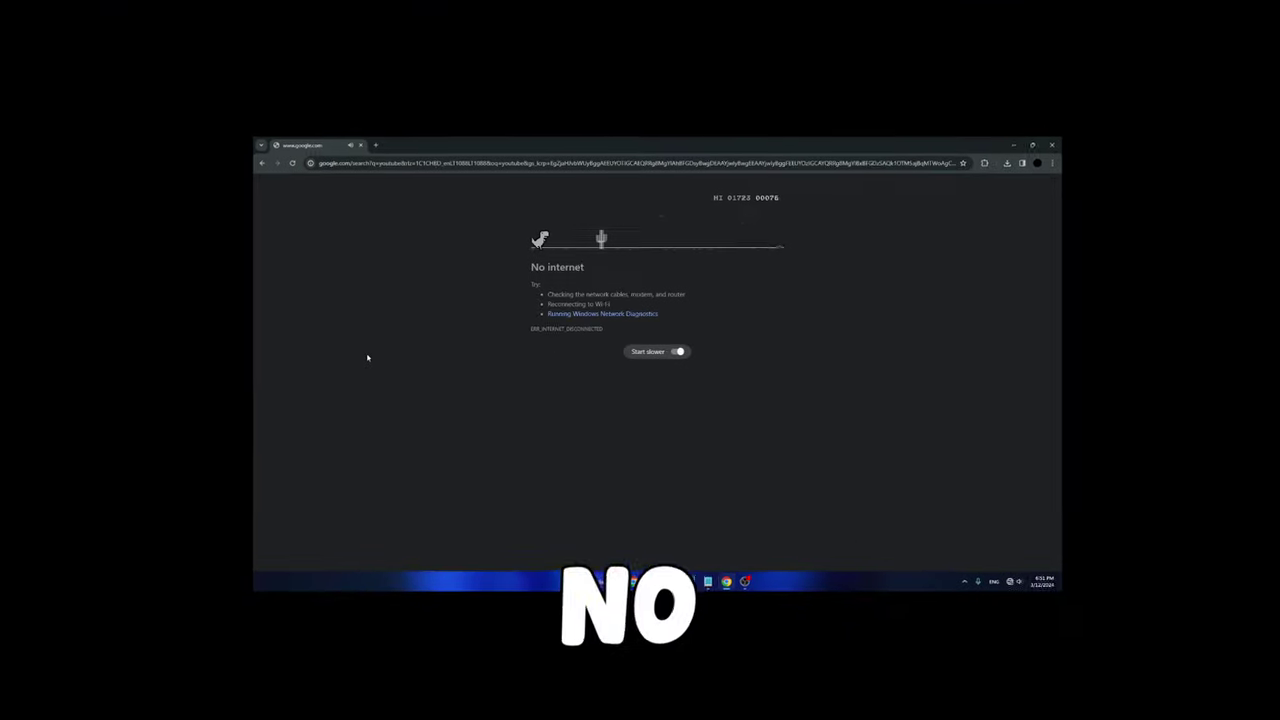
key(space)
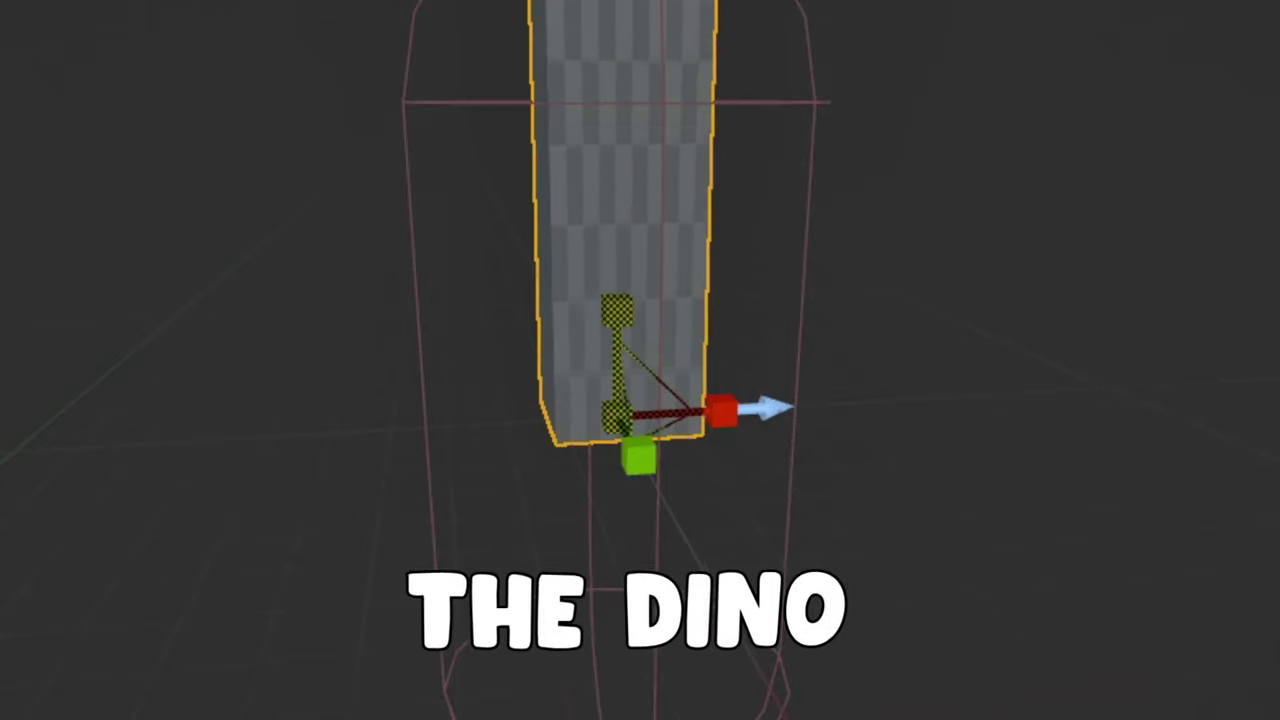
Drag the box body's bottom vertices down along Z to an offset of -50
drag(616, 325, 623, 560)
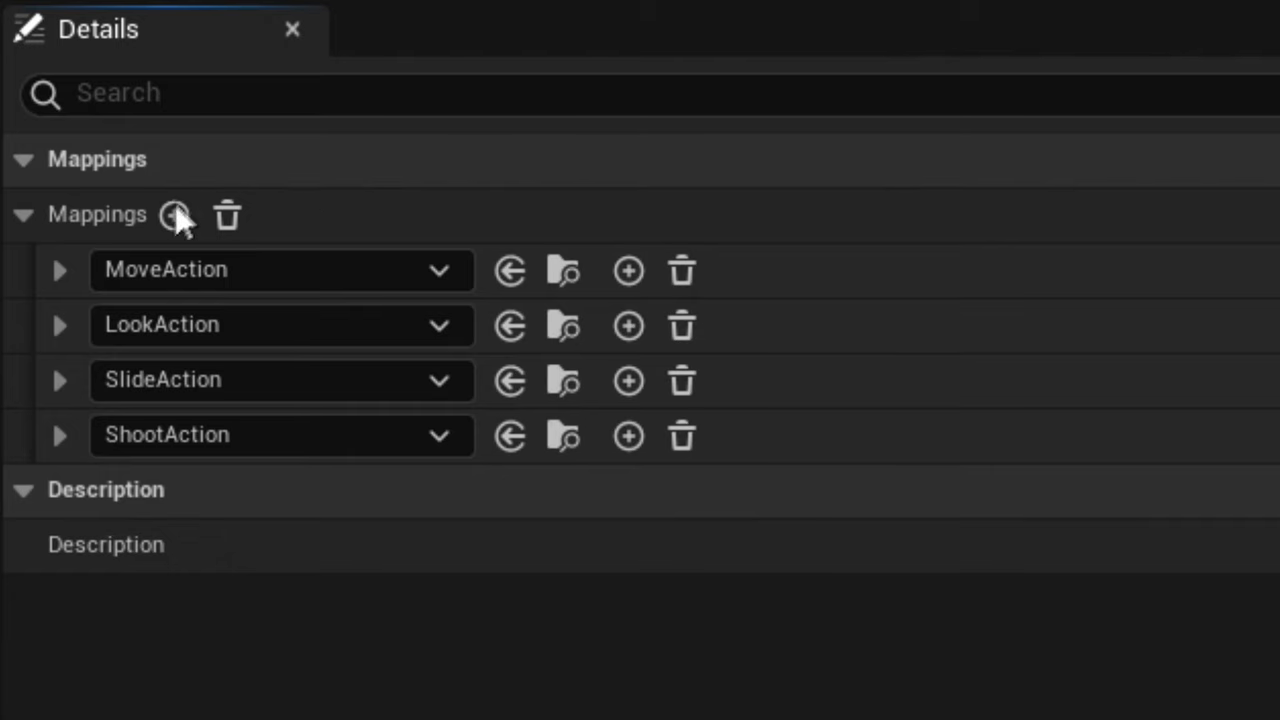
Add an empty fifth mapping after ShootAction, then view Google Images results for 'dinosaur sliding'
click(174, 214)
click(110, 262)
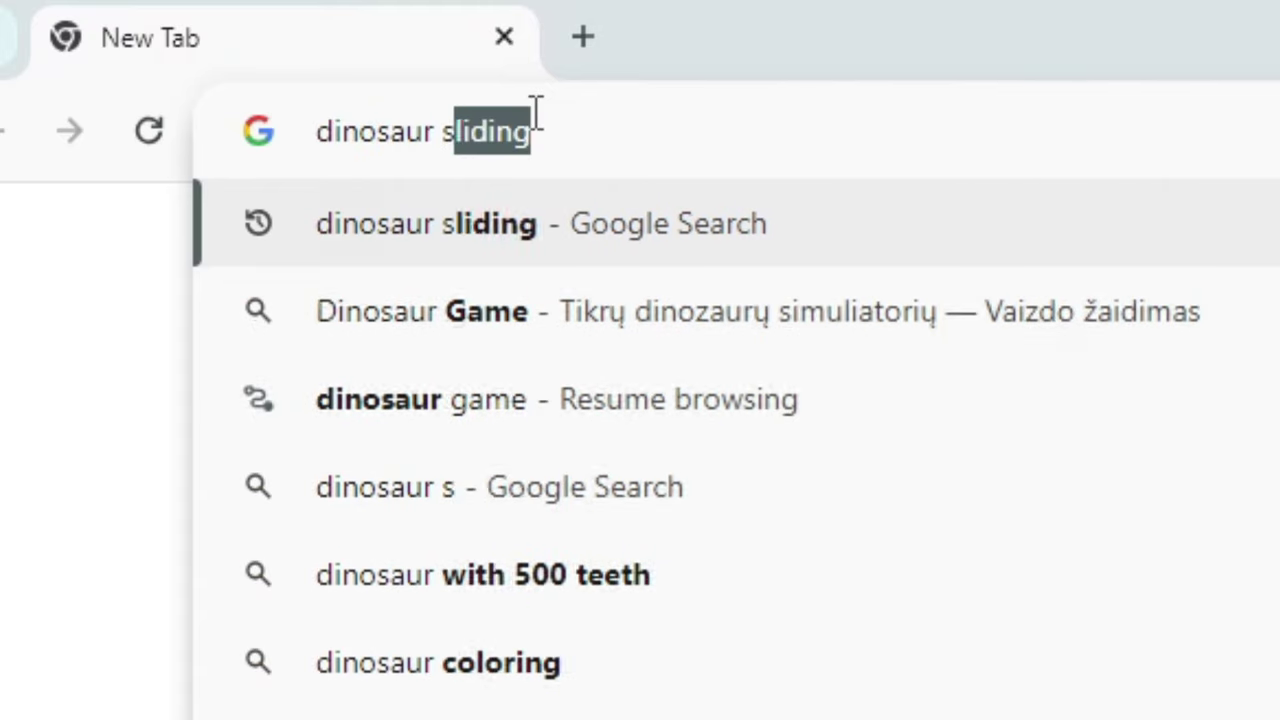
key(Return)
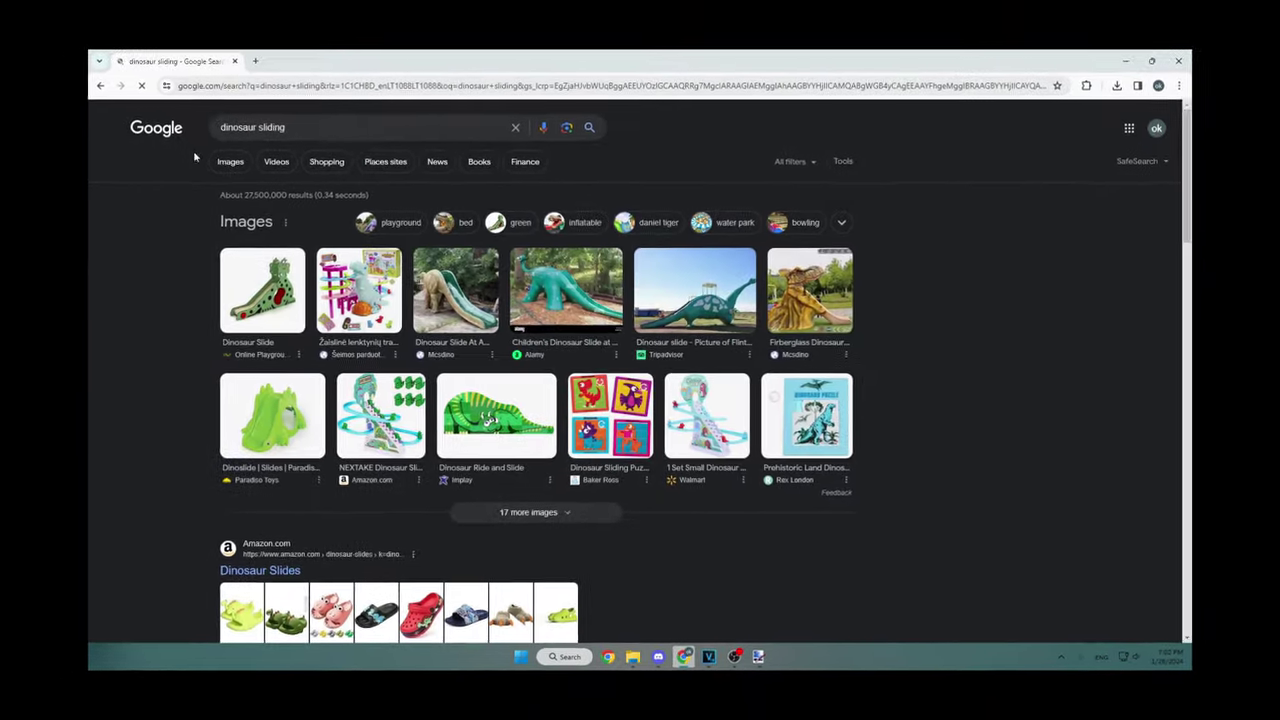
click(260, 182)
scroll(640, 380, down, 3)
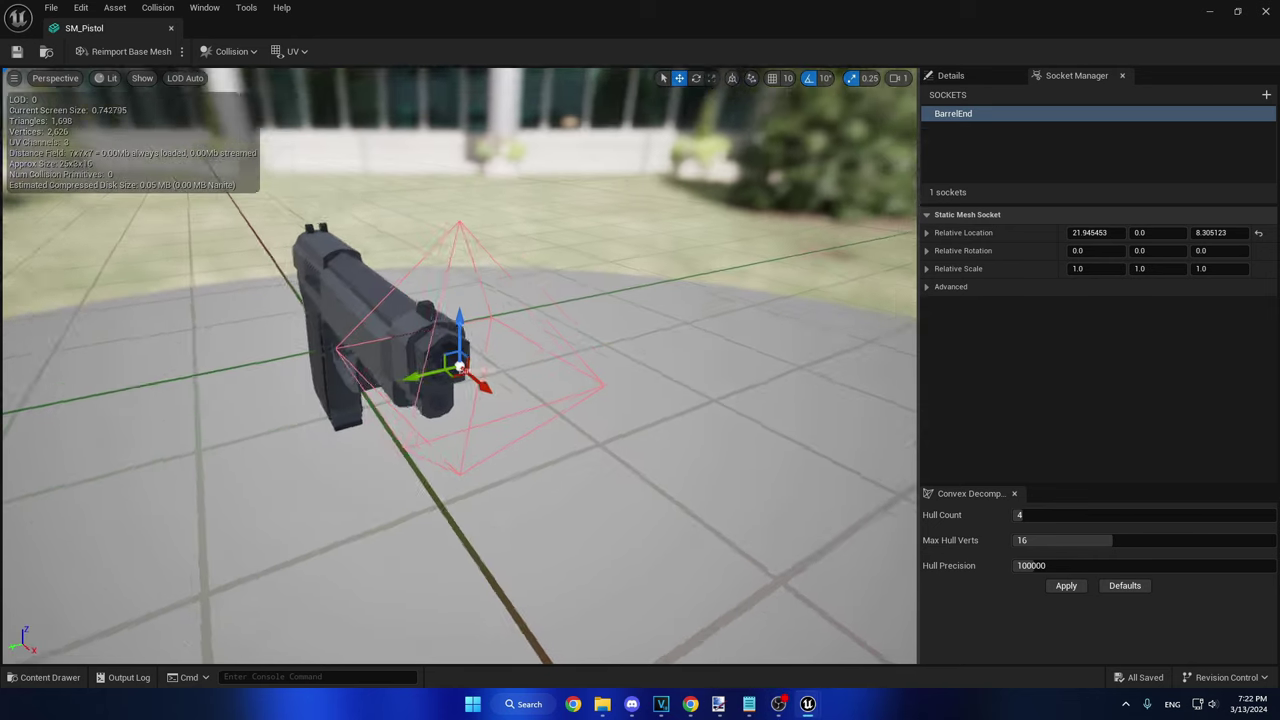
Orbit the viewport to see the pistol side-on
mouse_move(661, 398)
mouse_down()
mouse_move(580, 400)
mouse_move(661, 398)
mouse_up()
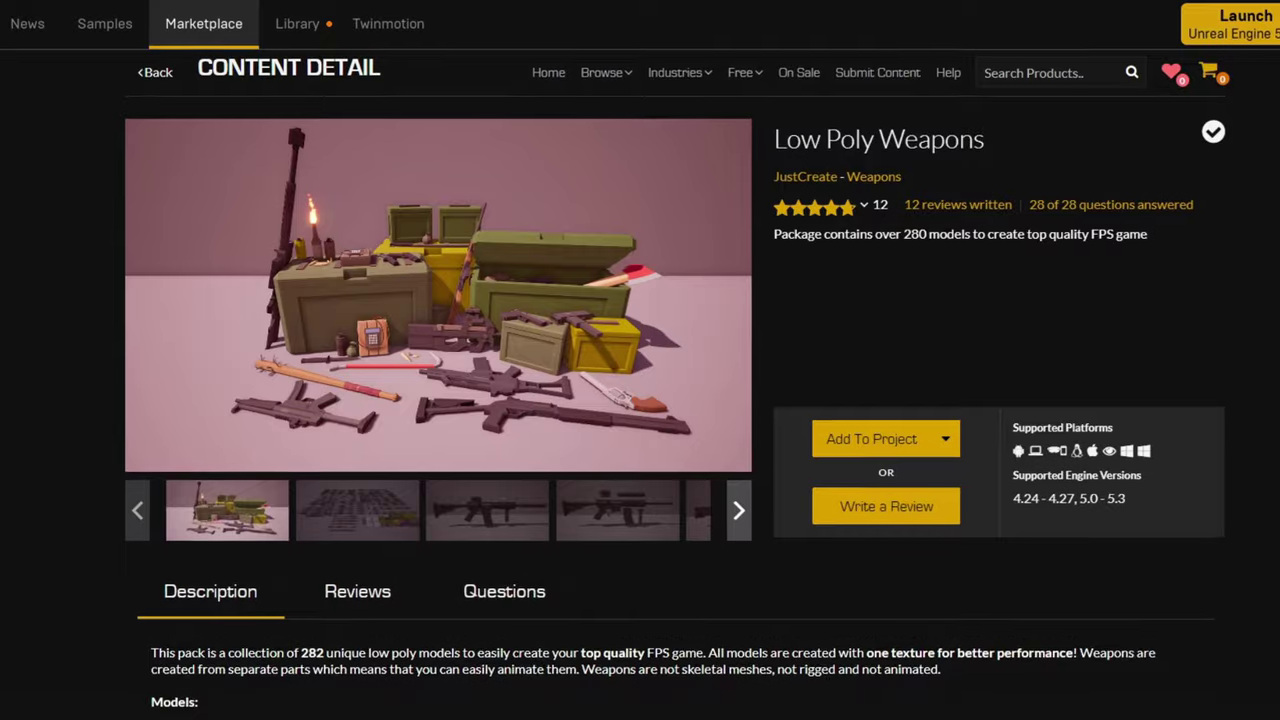
Browse the Low Poly Weapons previews (M4, sniper, collections), then exit Unreal's immersive view
click(415, 550)
click(514, 527)
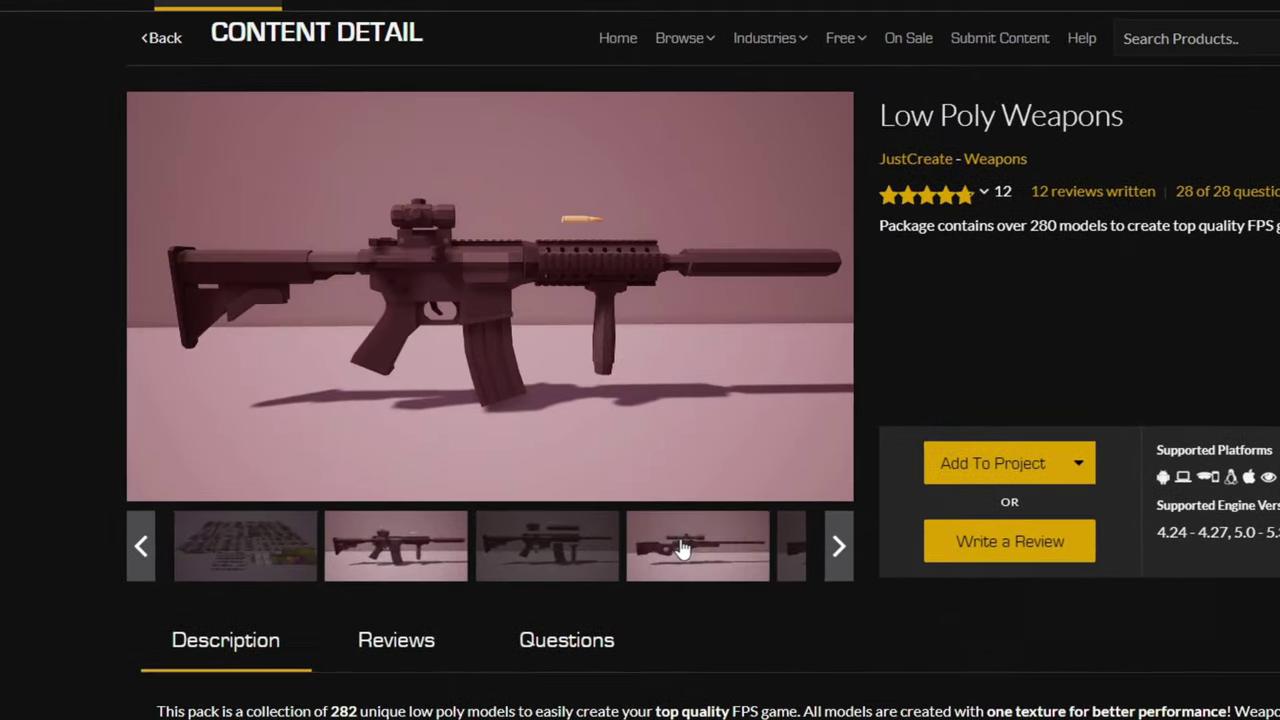
click(654, 527)
click(785, 527)
click(600, 570)
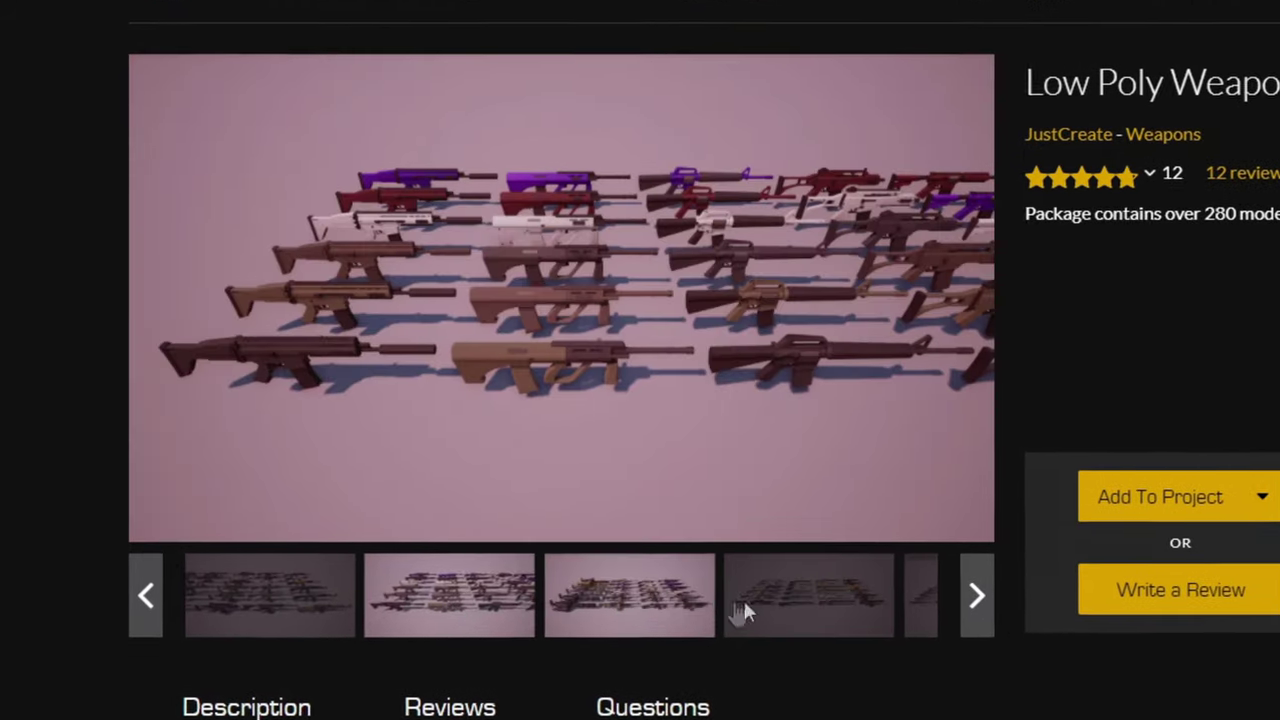
click(750, 570)
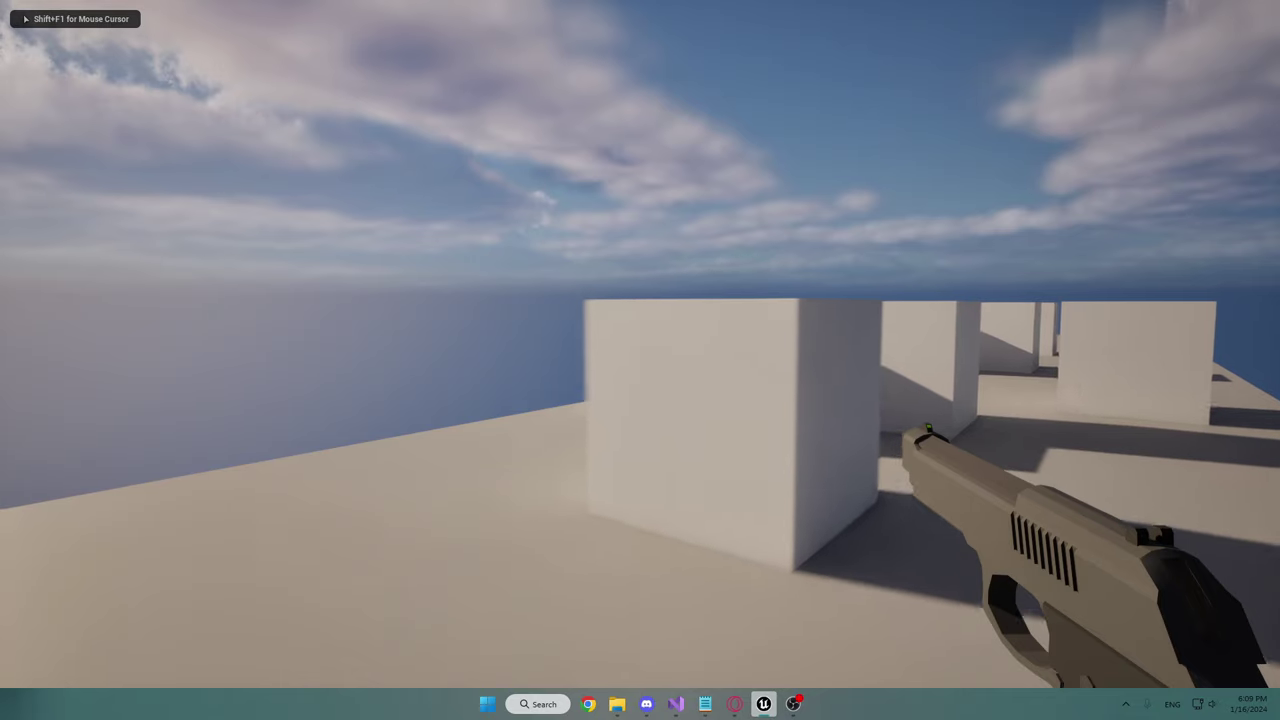
key(F11)
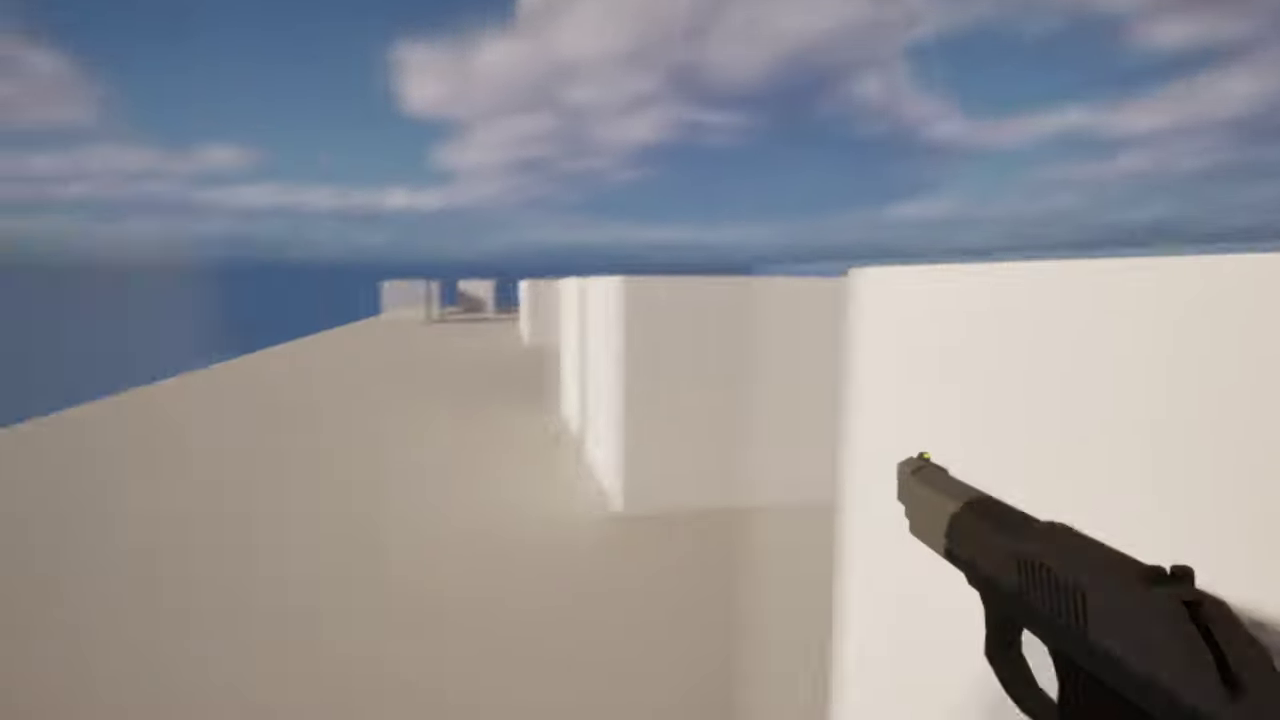
Advance down the block corridor toward the red cones, then open a 'heart png pixelated' image result
key(w)
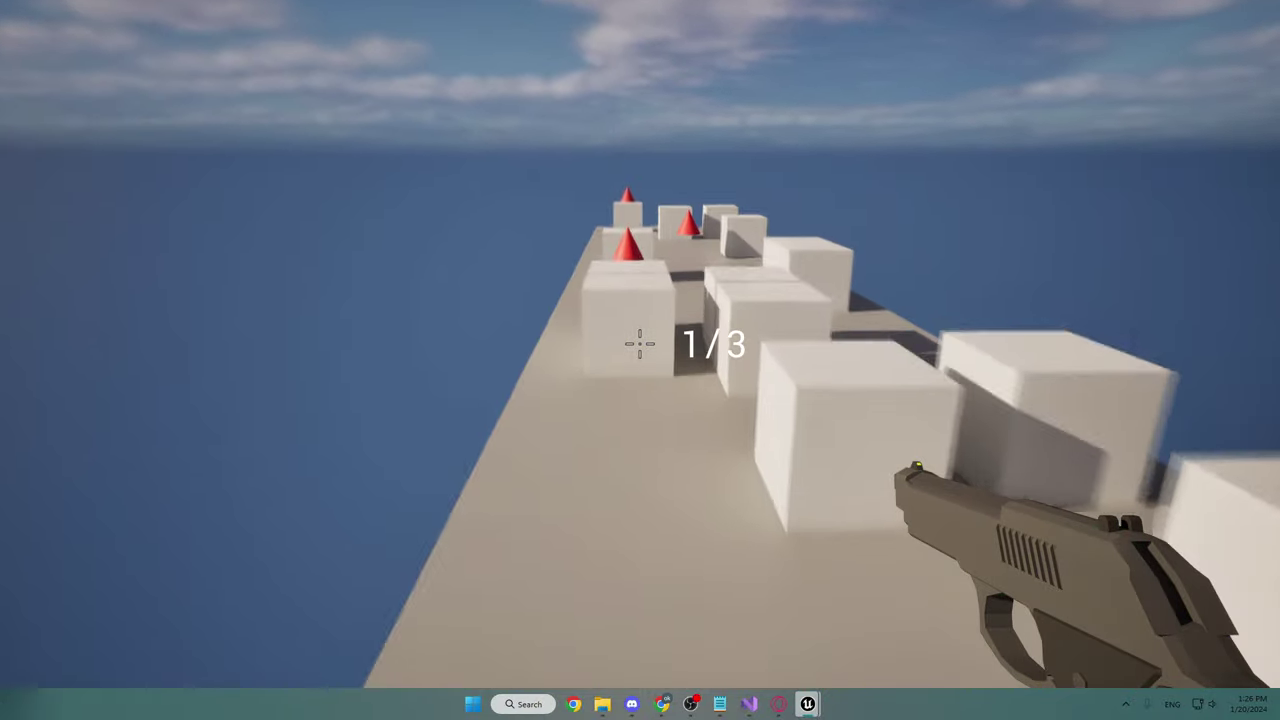
key(w)
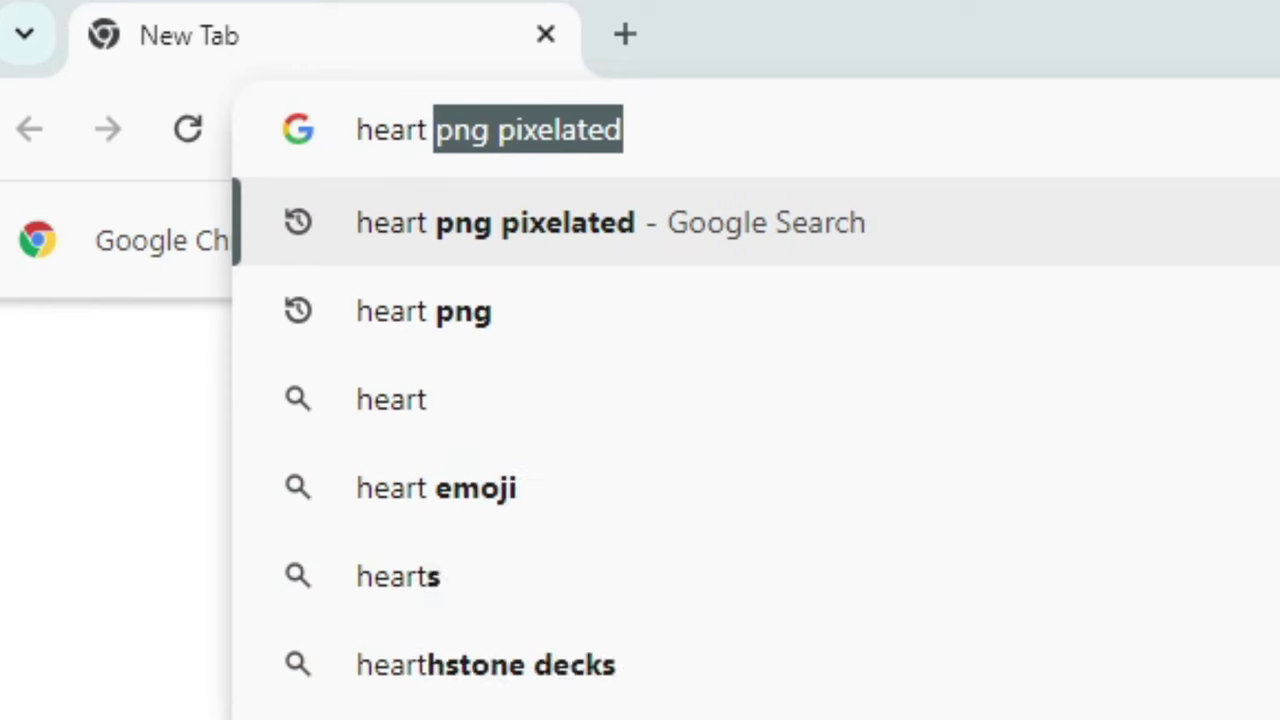
key(Return)
click(160, 135)
click(90, 275)
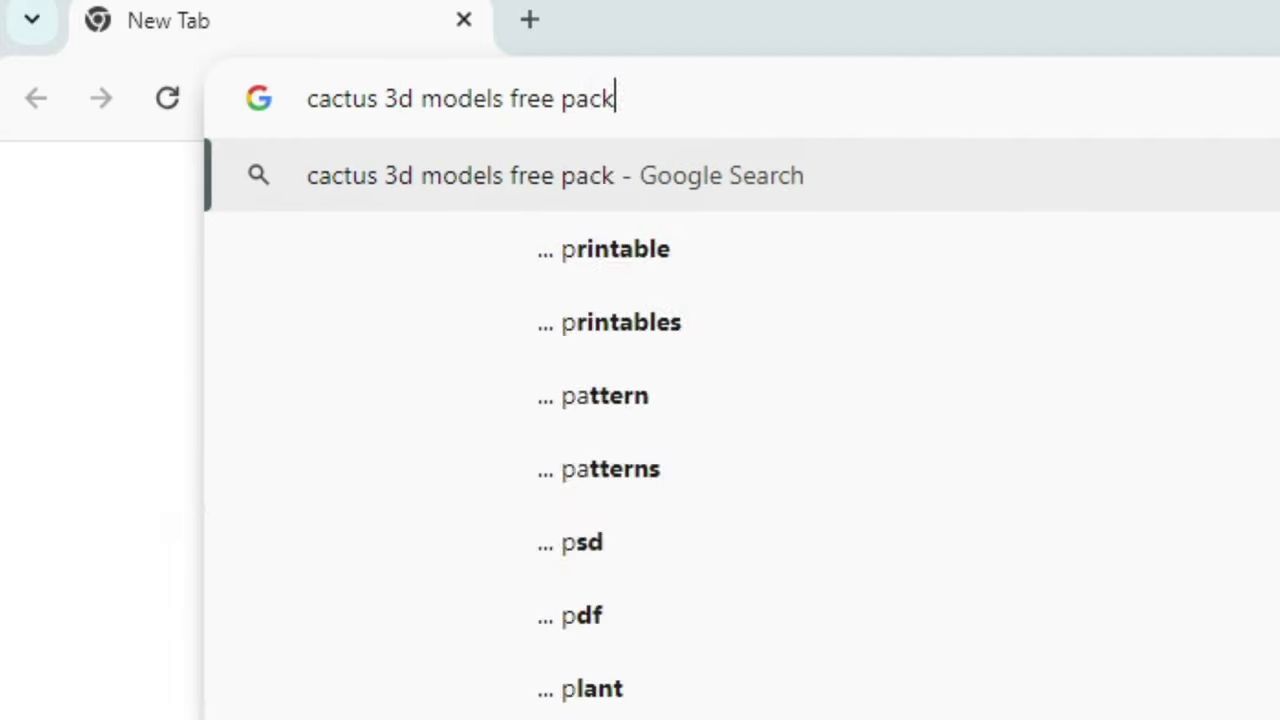
Search images for 'cactus 3d models free pack' and visit the CGTrader Spiky Low-Poly Cactus Pack page
key(Return)
click(165, 130)
scroll(176, 228, down, 3)
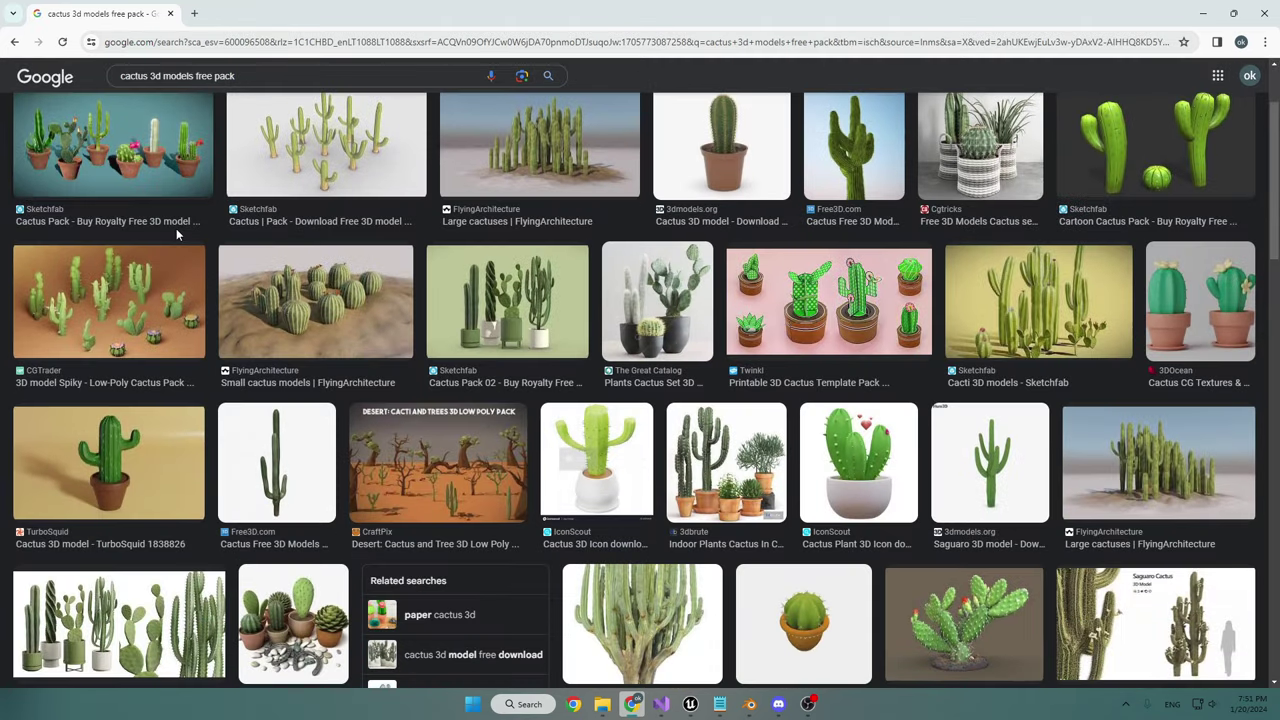
click(147, 301)
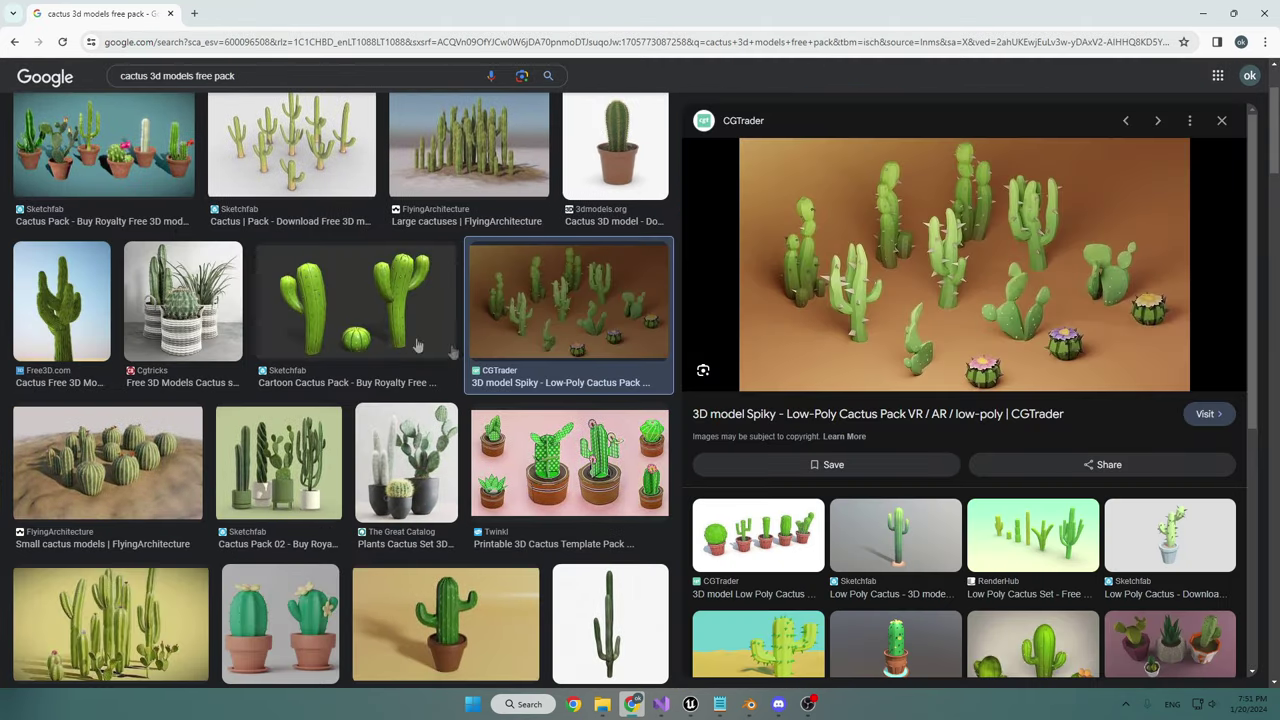
click(1205, 414)
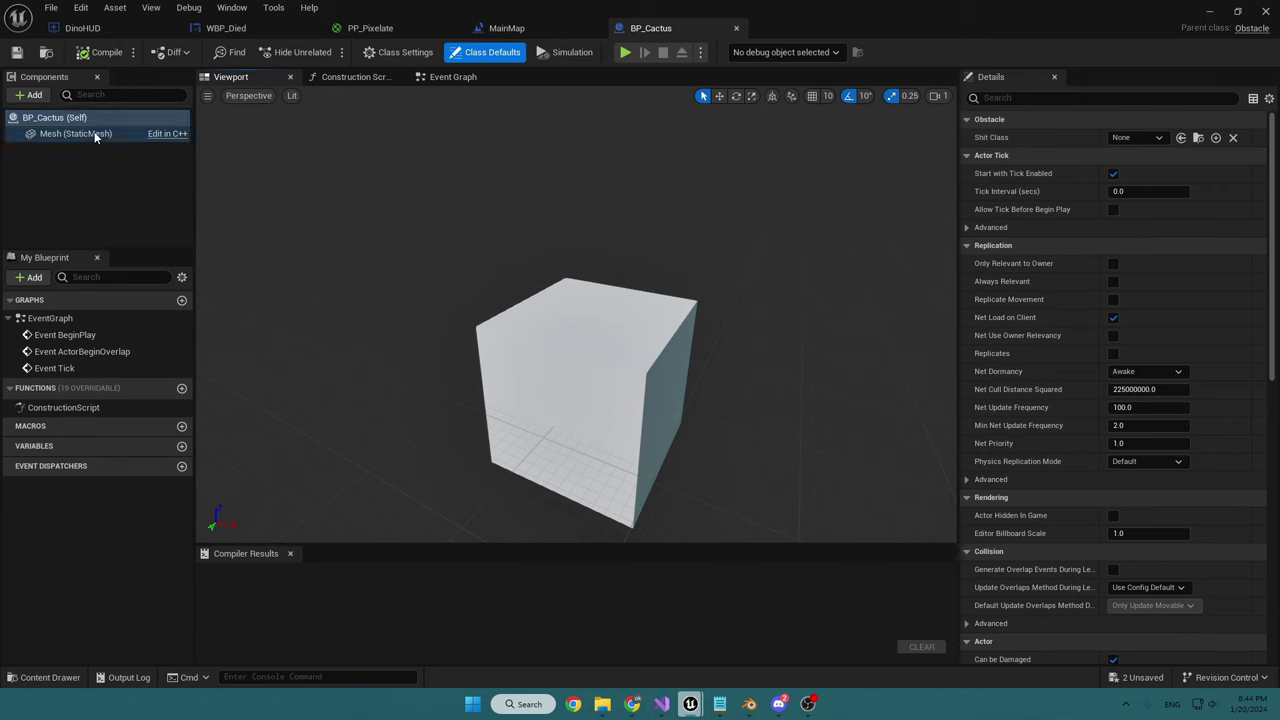
Set the obstacle's Static Mesh to SM_Cactus and inspect the bird model
click(100, 131)
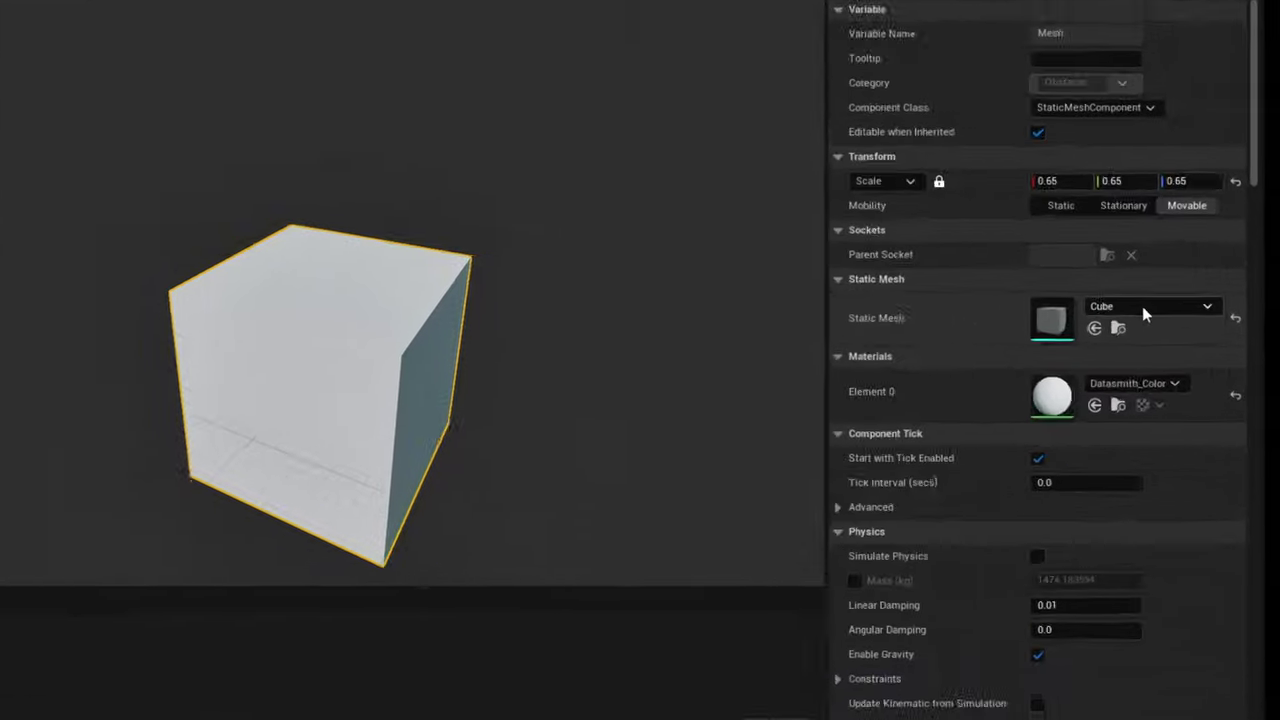
click(1180, 338)
text(cact)
click(800, 620)
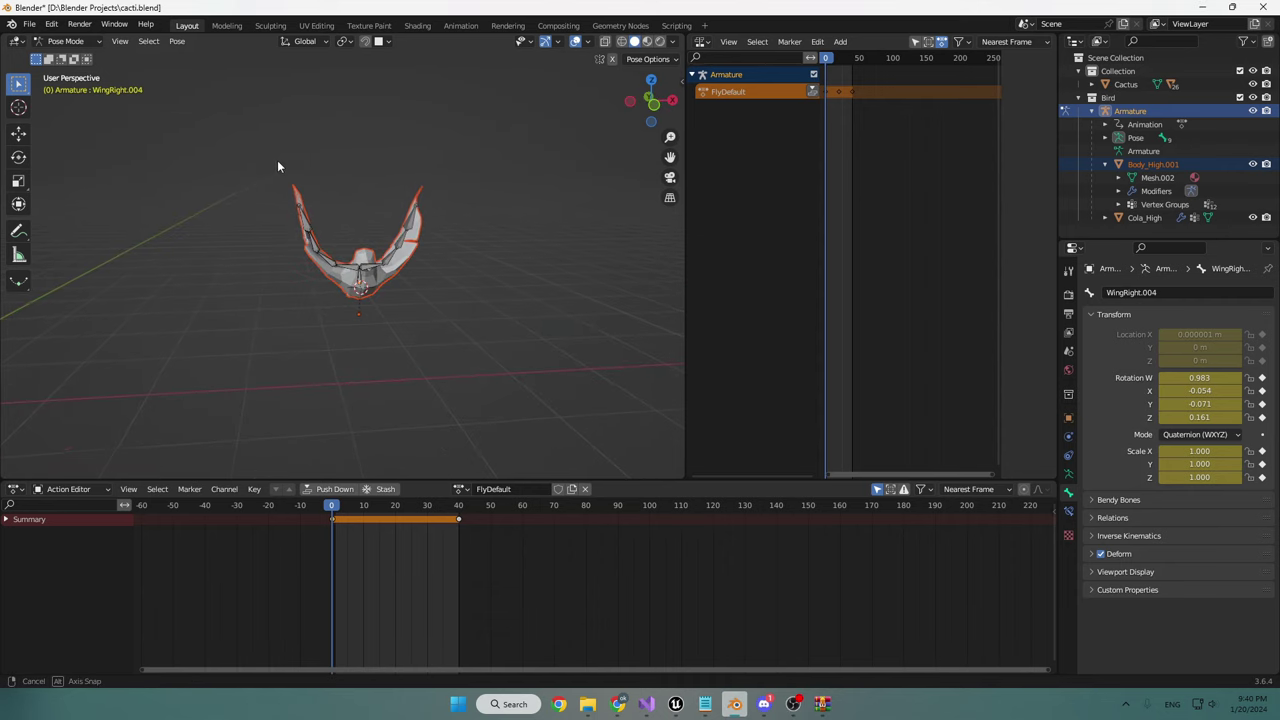
middle_drag(354, 197, 538, 228)
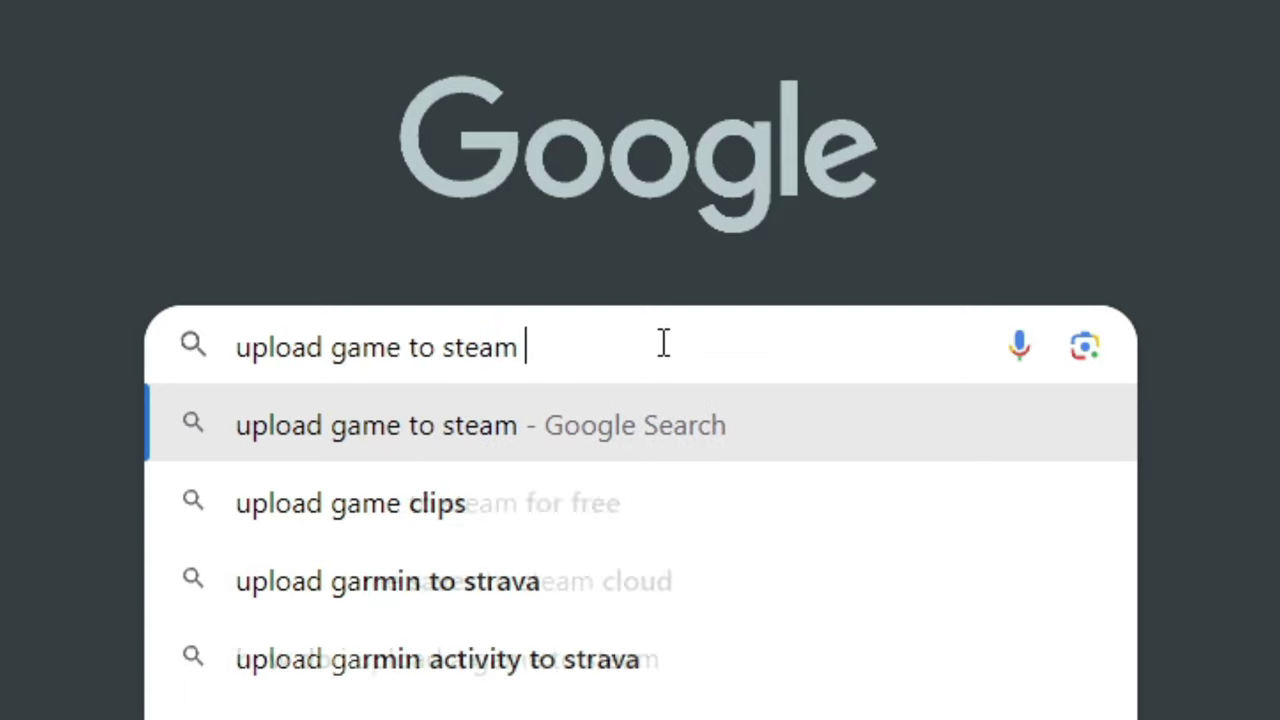
Search Google for Steam upload cost and highlight the US$100 fee
key(Return)
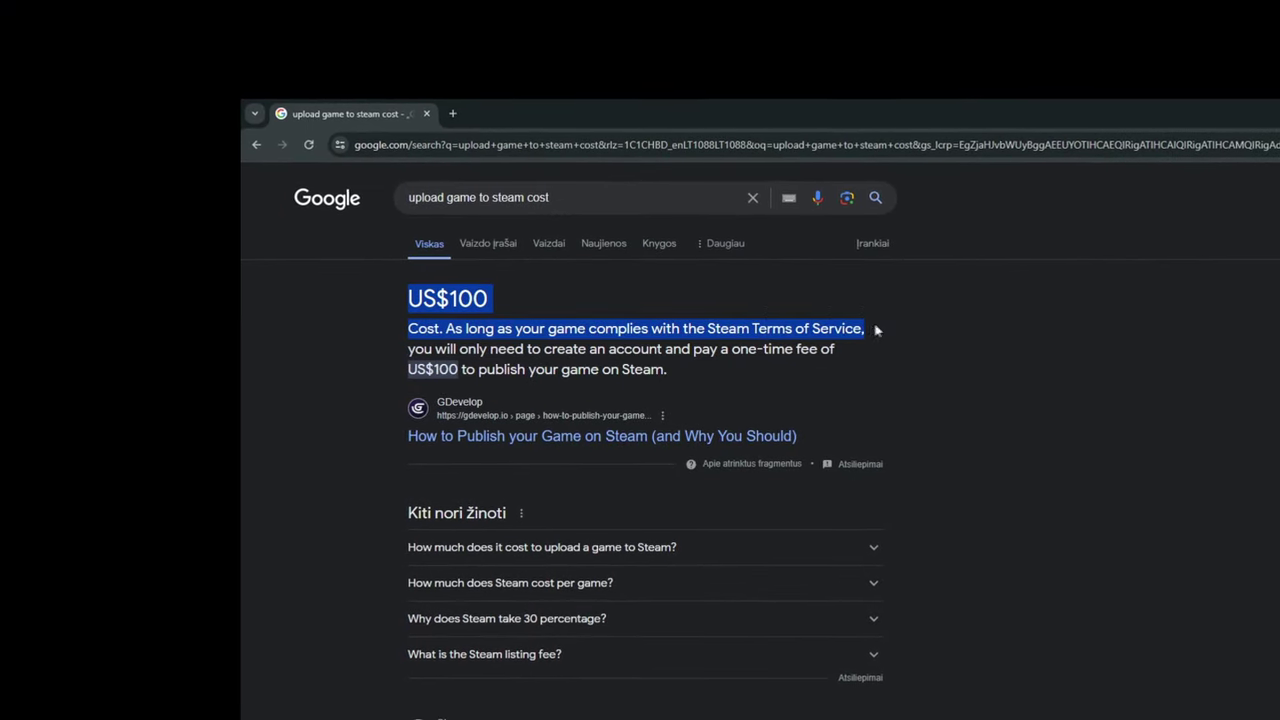
drag(410, 369, 561, 369)
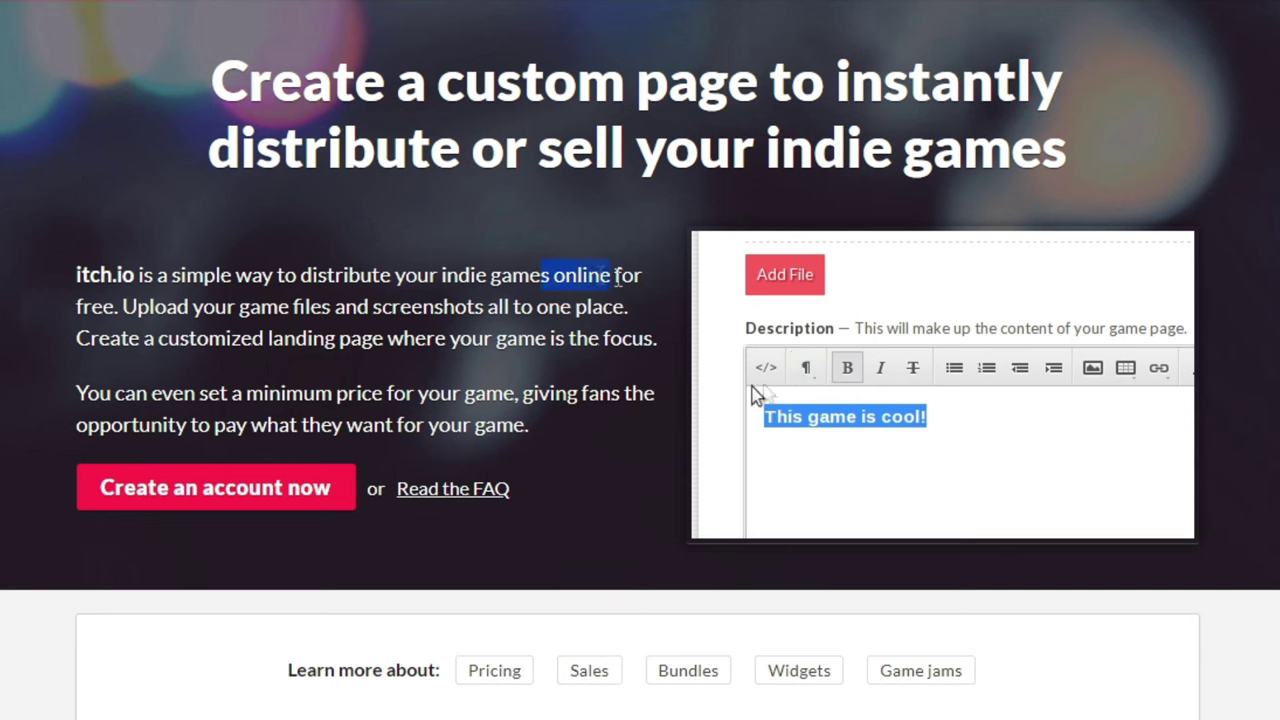
Register a new itch.io account, note the new profile page address, and open a new tab
drag(117, 340, 123, 303)
click(183, 489)
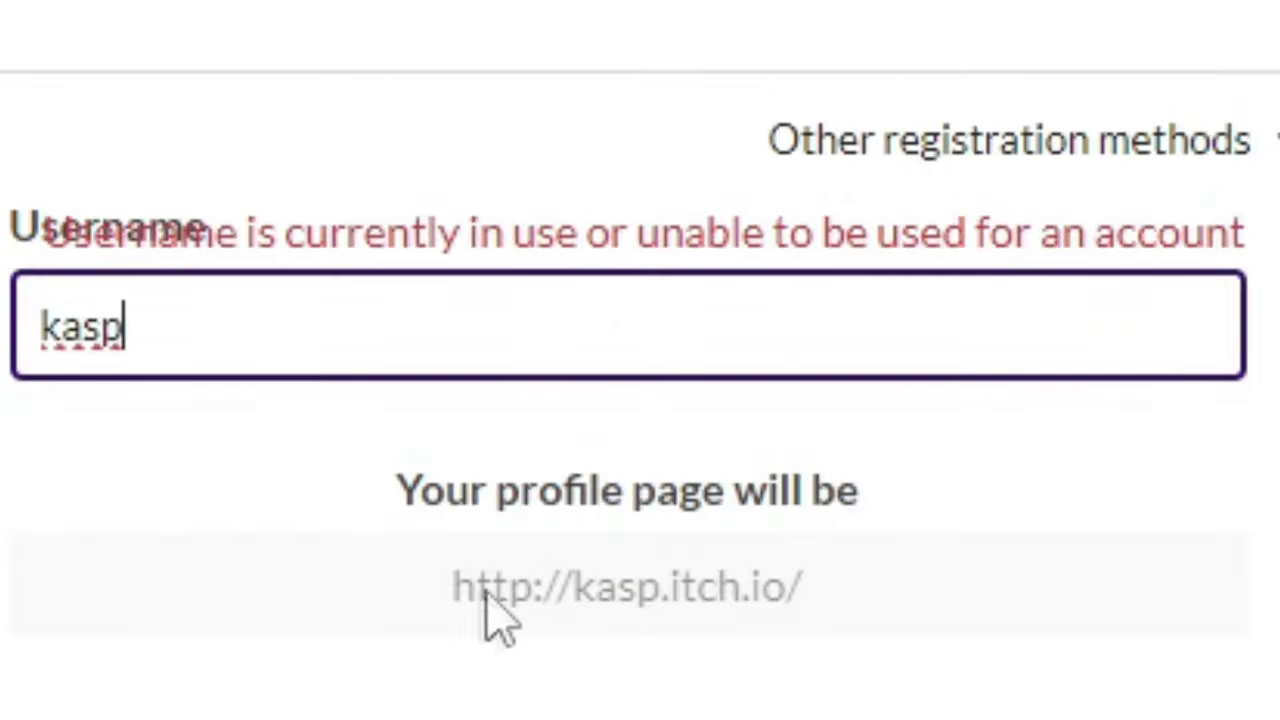
drag(292, 311, 502, 310)
key(ctrl+t)
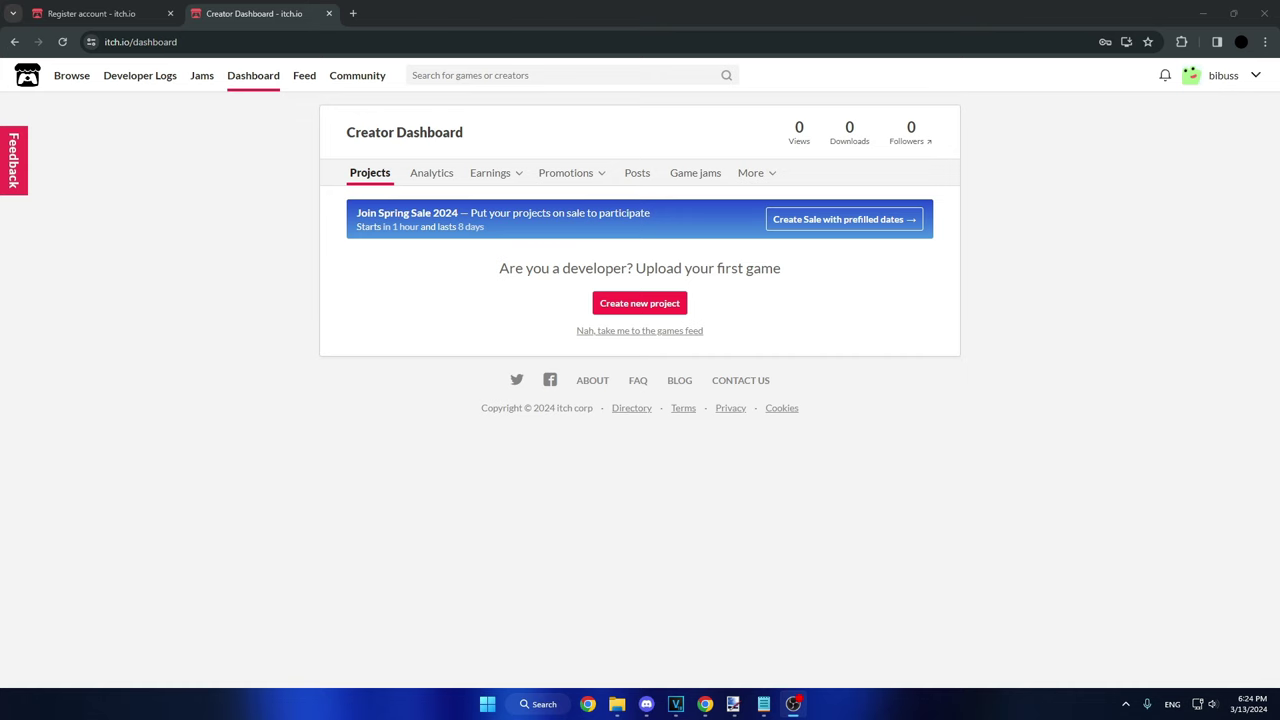
Start a new itch.io project titled 'triceratops', upload its cover image and fill in the tagline
click(621, 306)
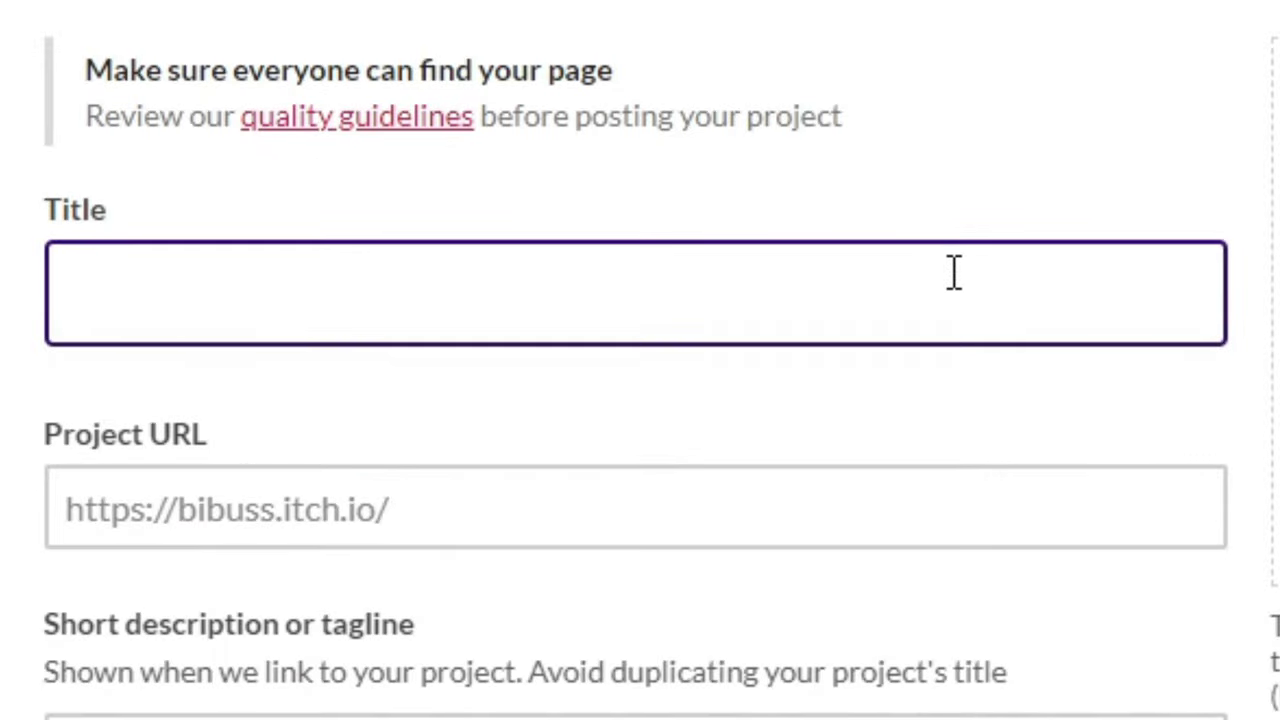
text(triceratops)
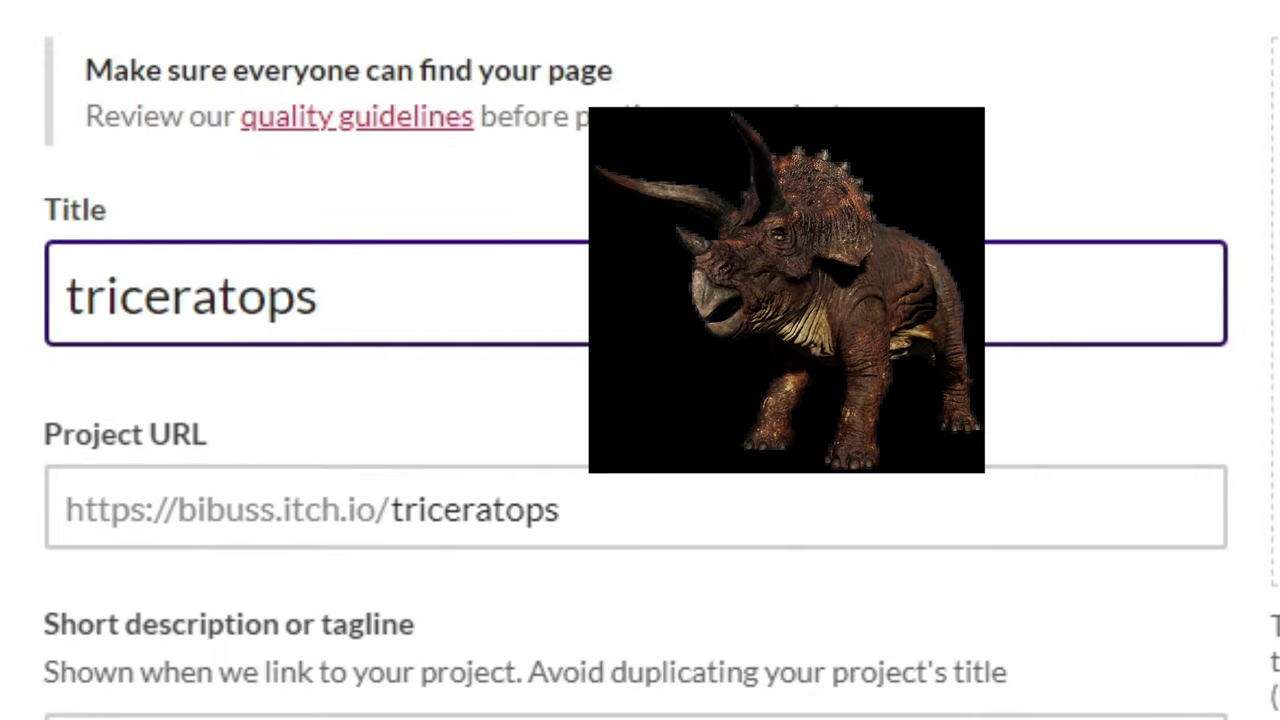
scroll(814, 394, down, 3)
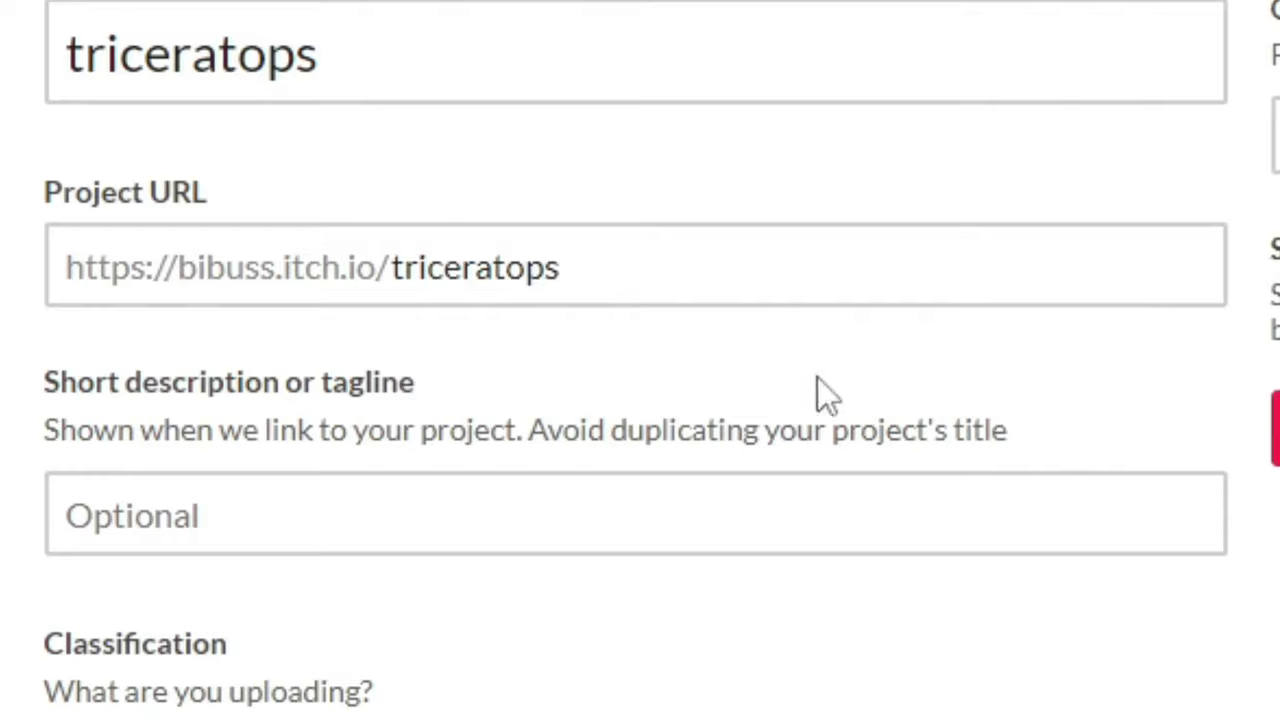
click(737, 277)
drag(707, 277, 372, 283)
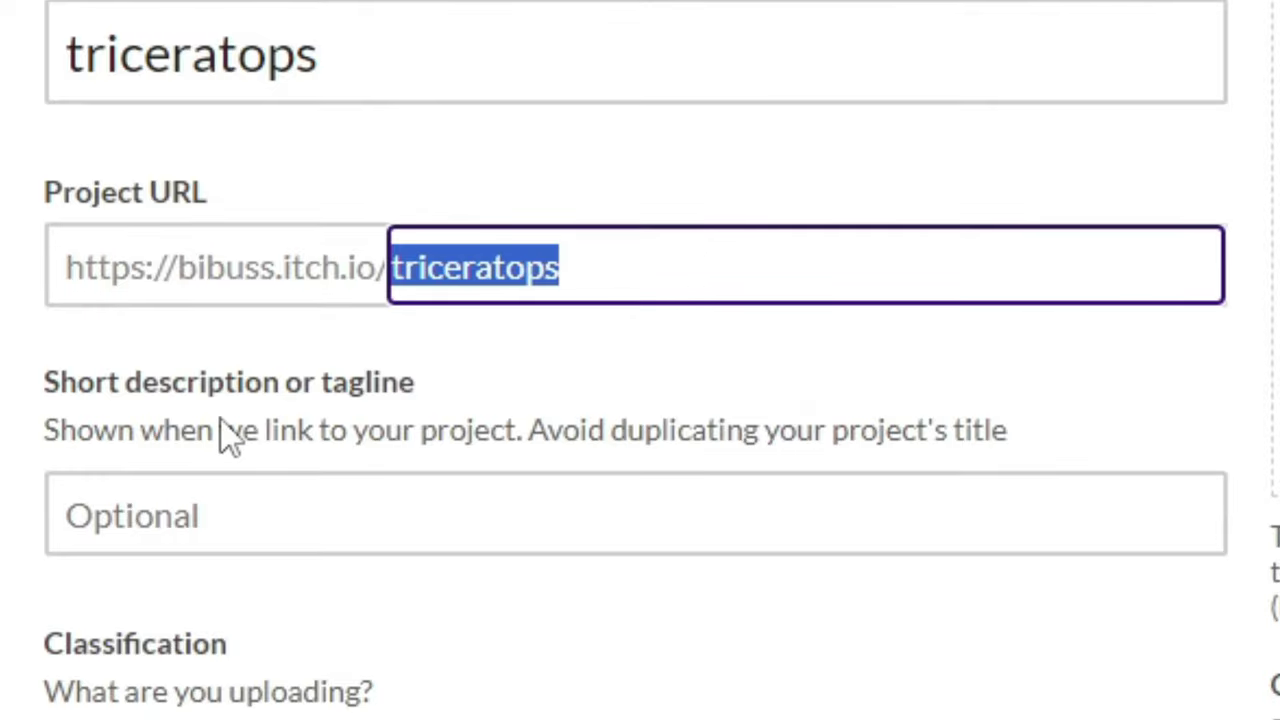
key(Tab)
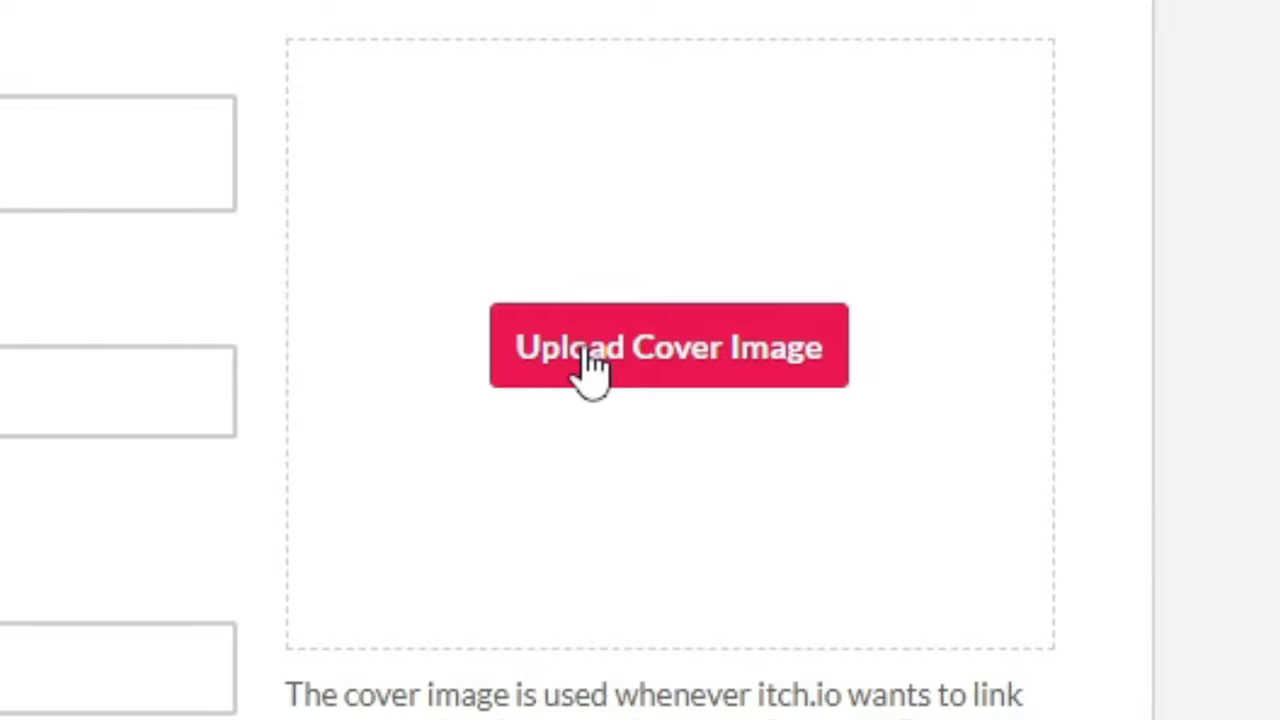
click(593, 365)
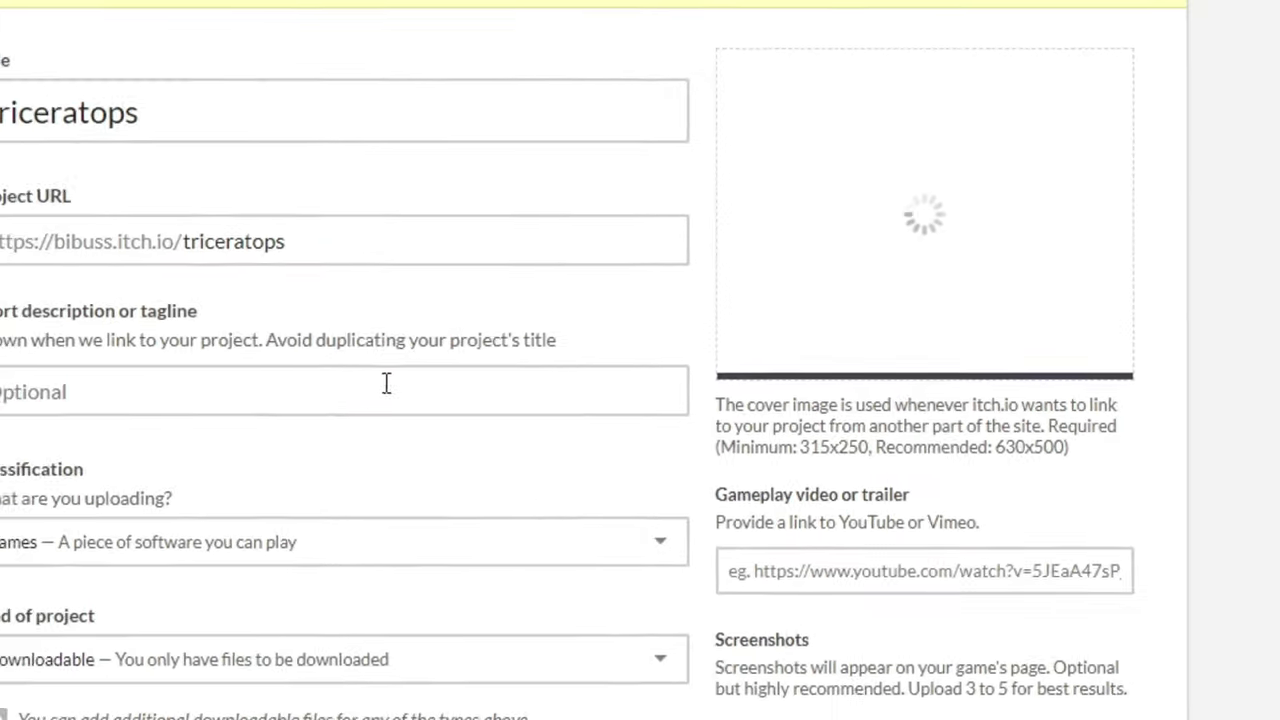
click(386, 383)
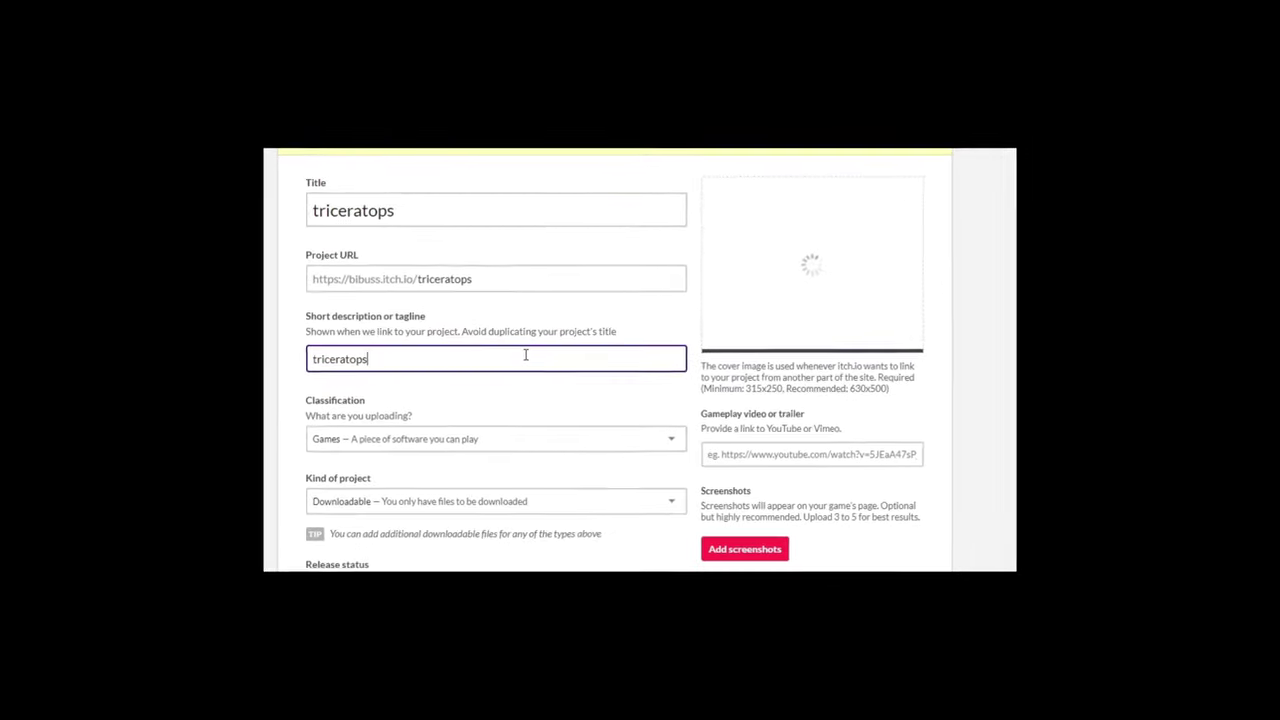
Classify the project as Albums & soundtracks and set its pricing to No payments
click(344, 510)
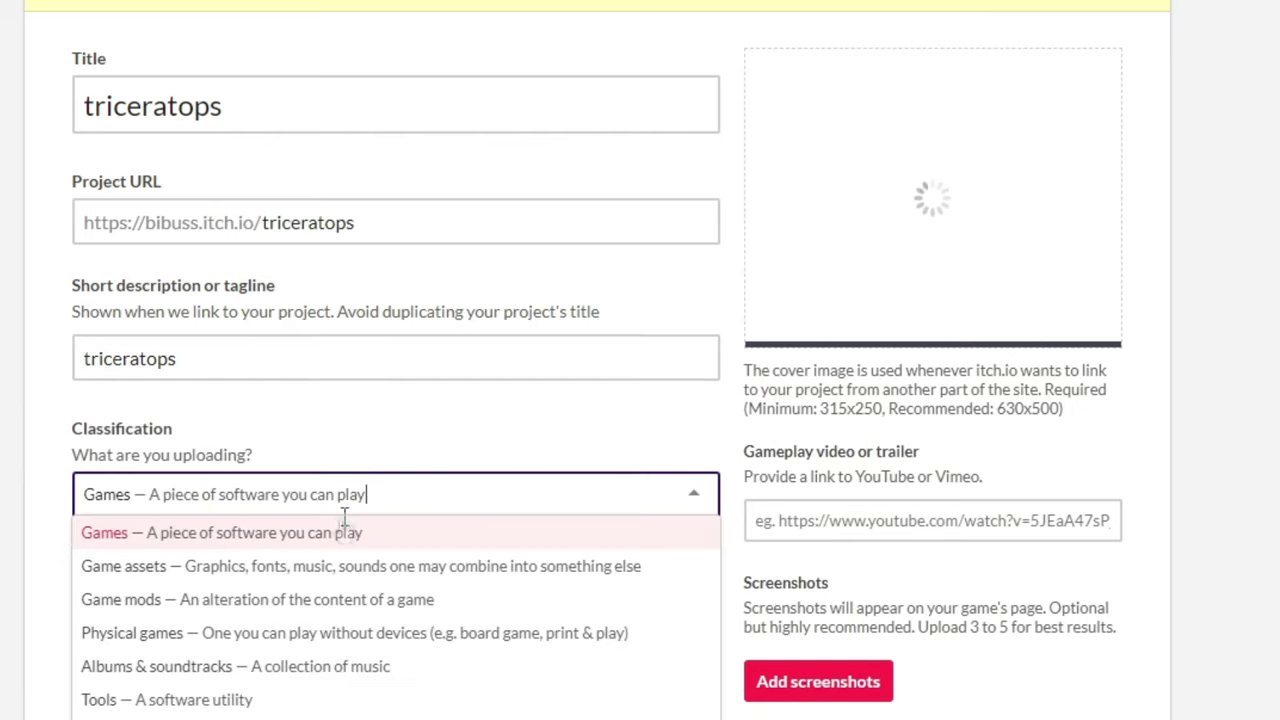
click(271, 668)
scroll(245, 695, down, 1)
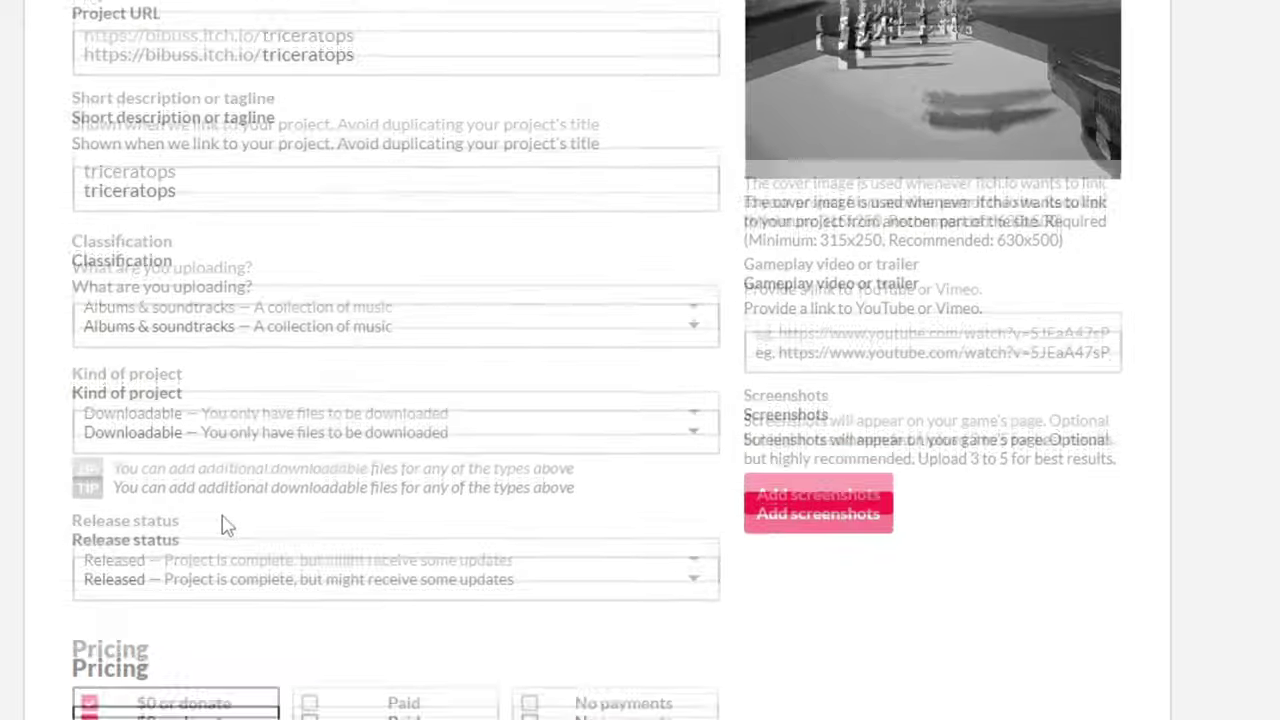
scroll(228, 535, down, 1)
scroll(228, 535, down, 1)
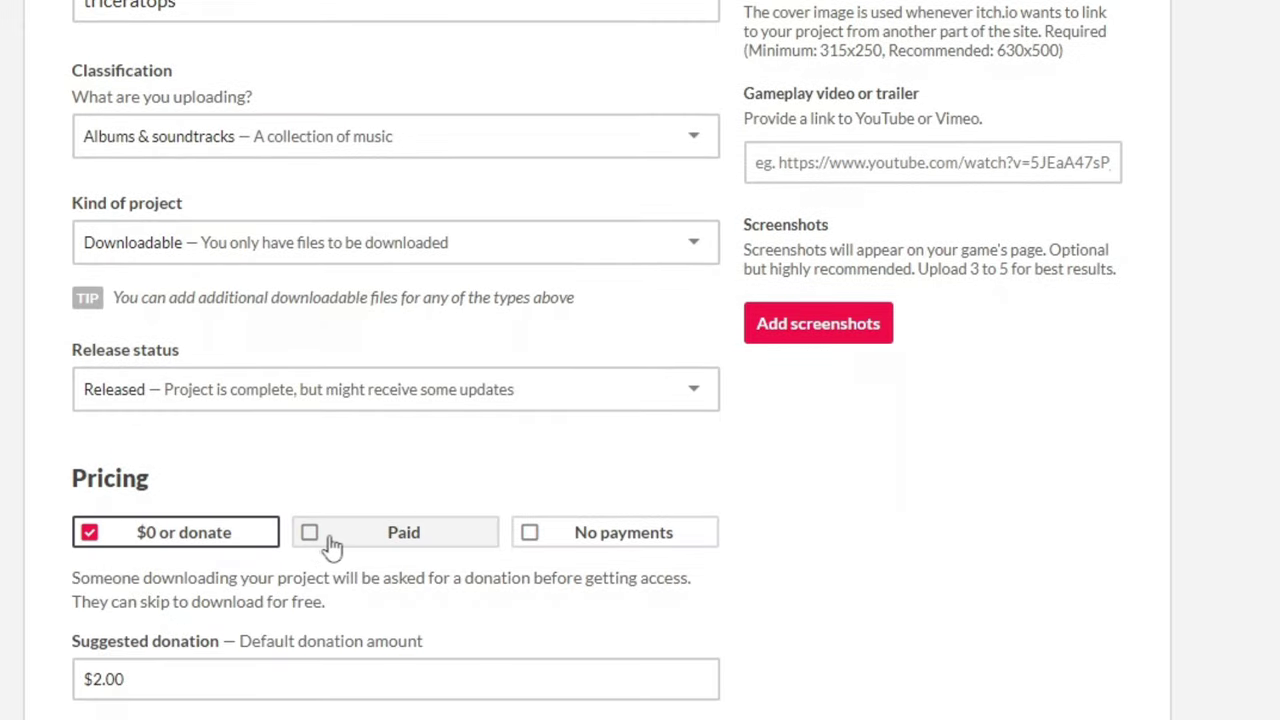
click(447, 553)
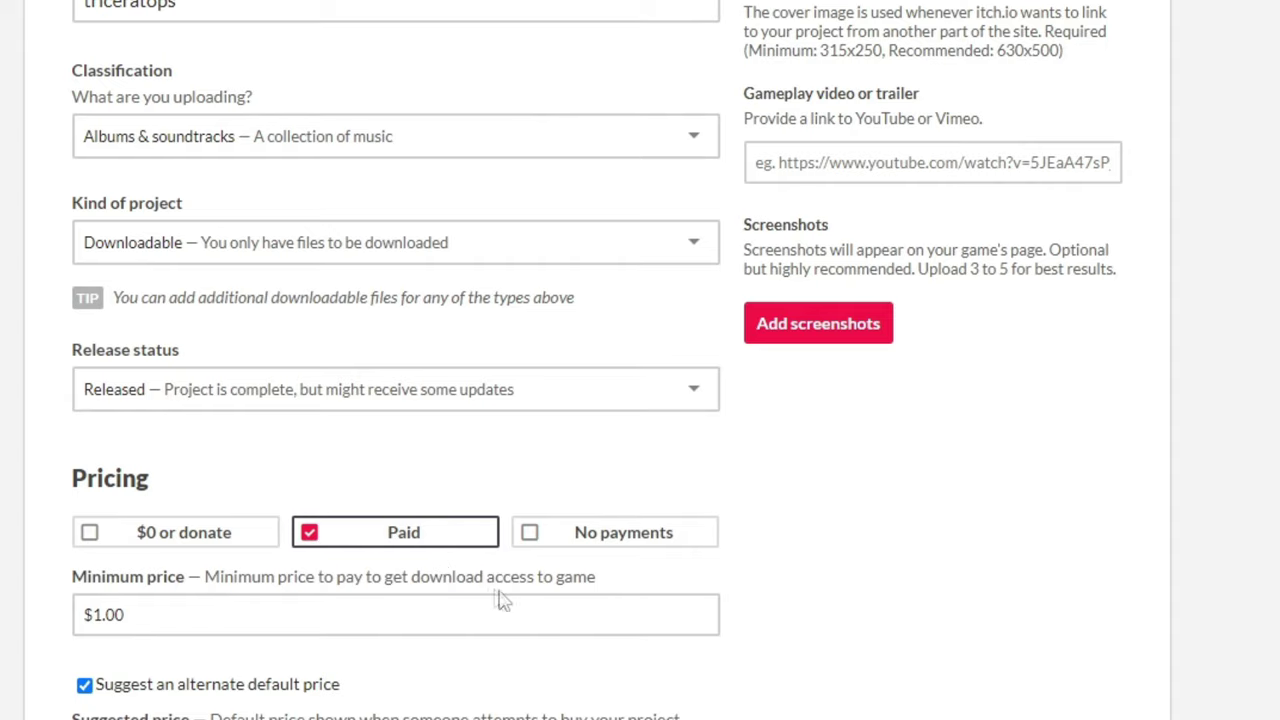
click(594, 538)
scroll(597, 587, down, 3)
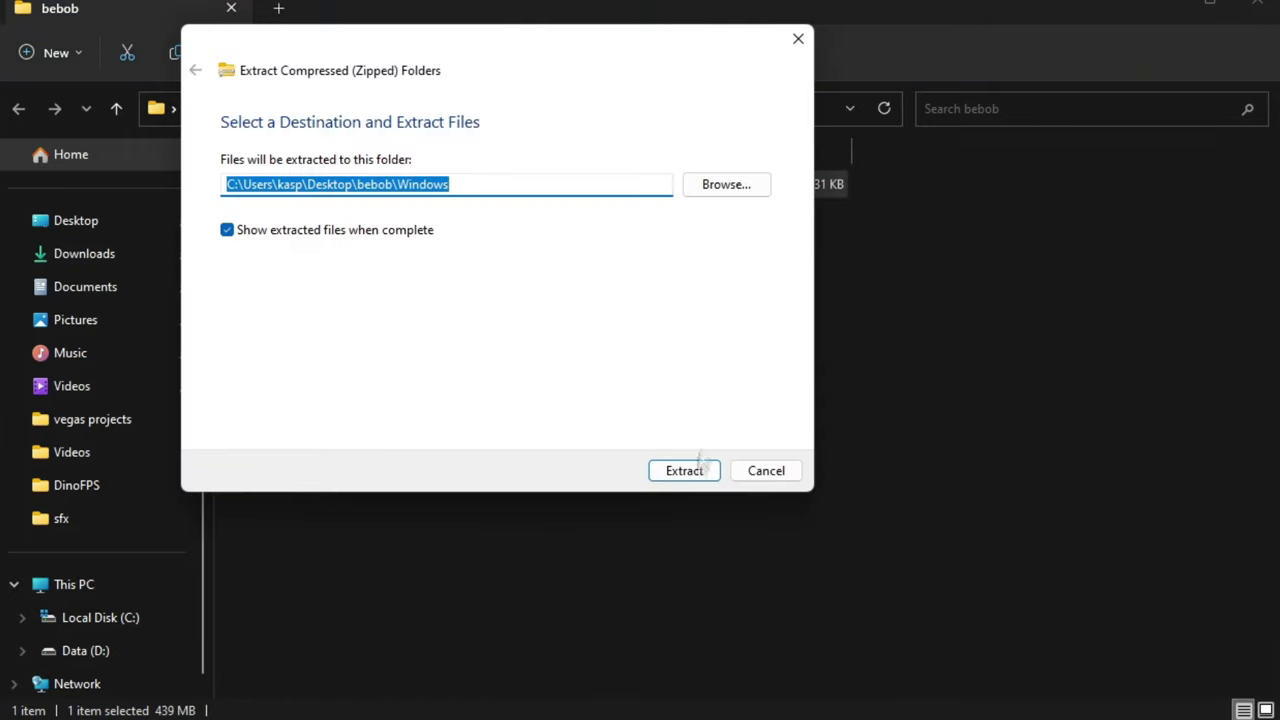
Extract the zipped build and run Triceratops.exe from the Windows folder, bypassing the SmartScreen warning
click(699, 472)
double_click(389, 181)
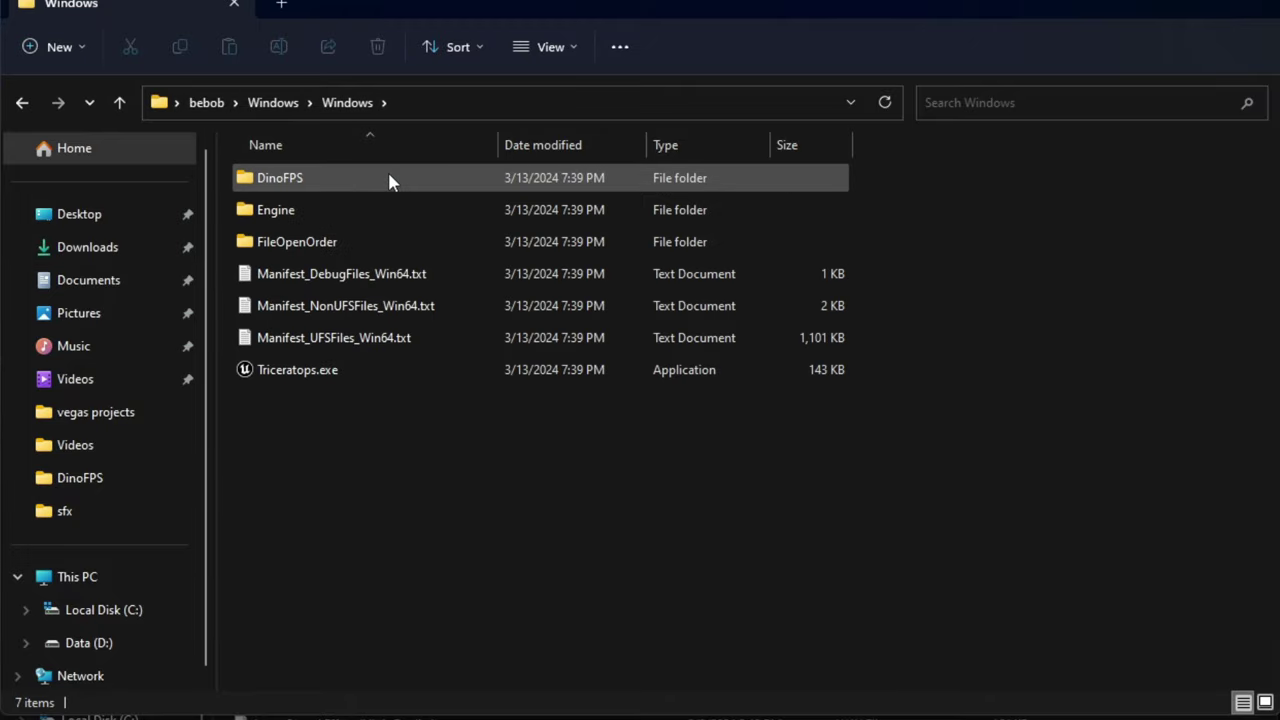
click(252, 374)
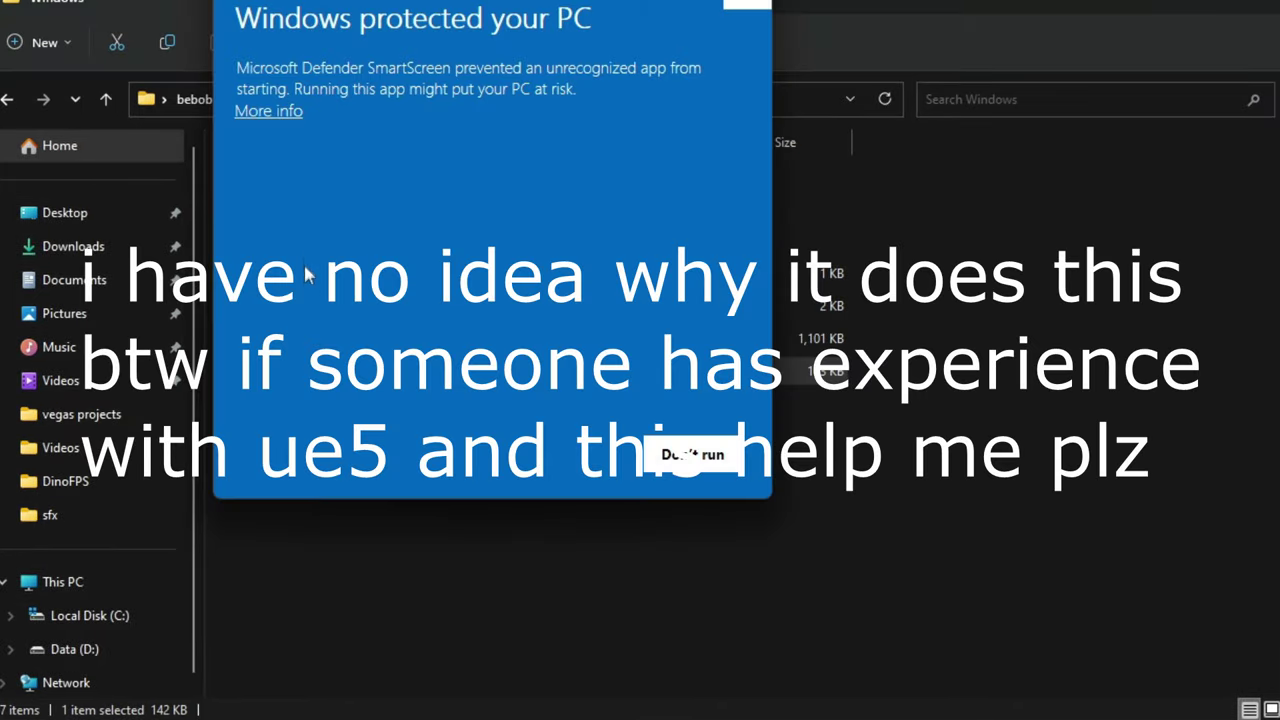
click(281, 115)
click(565, 454)
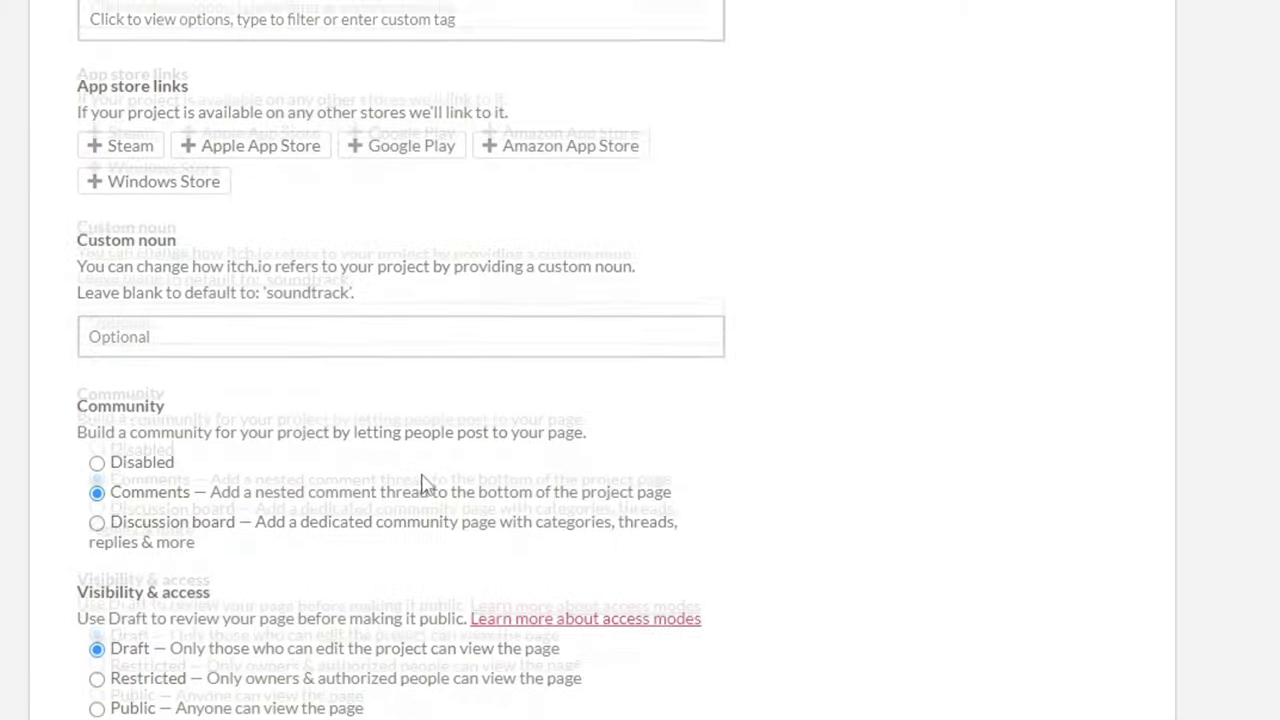
scroll(421, 482, up, 2)
scroll(421, 482, up, 8)
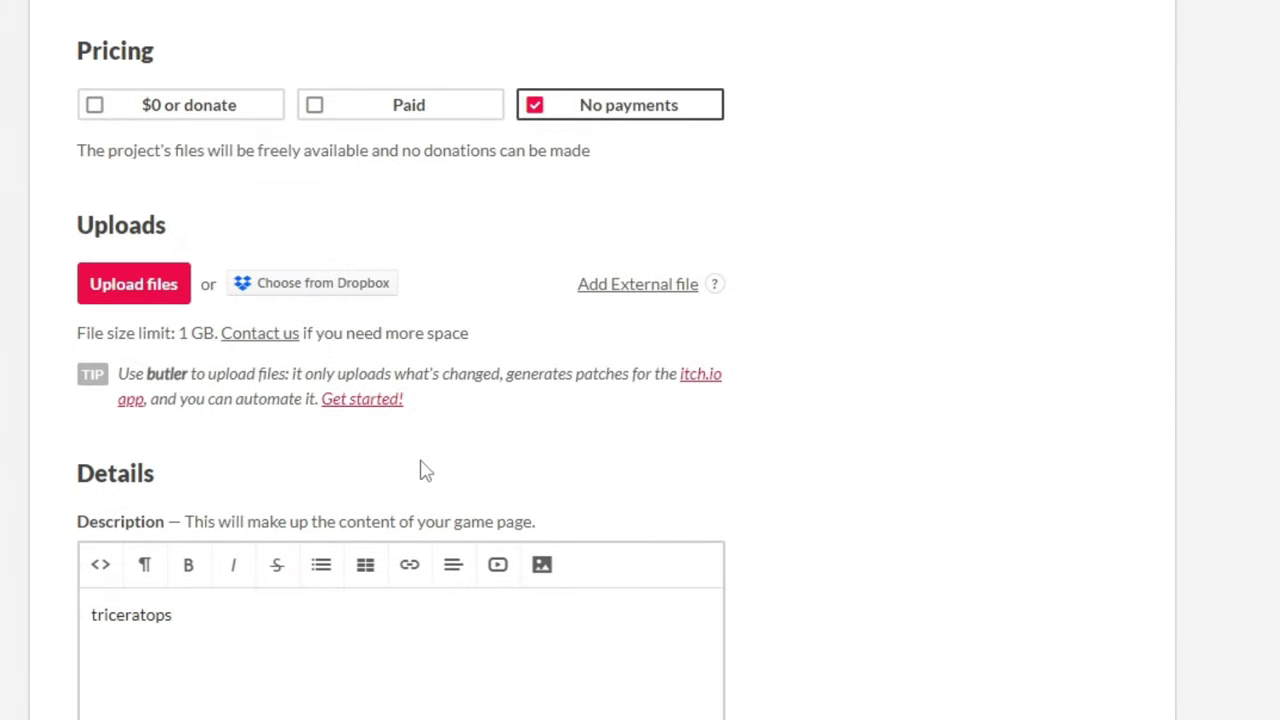
Add suggested tags to the itch.io project
scroll(424, 470, down, 6)
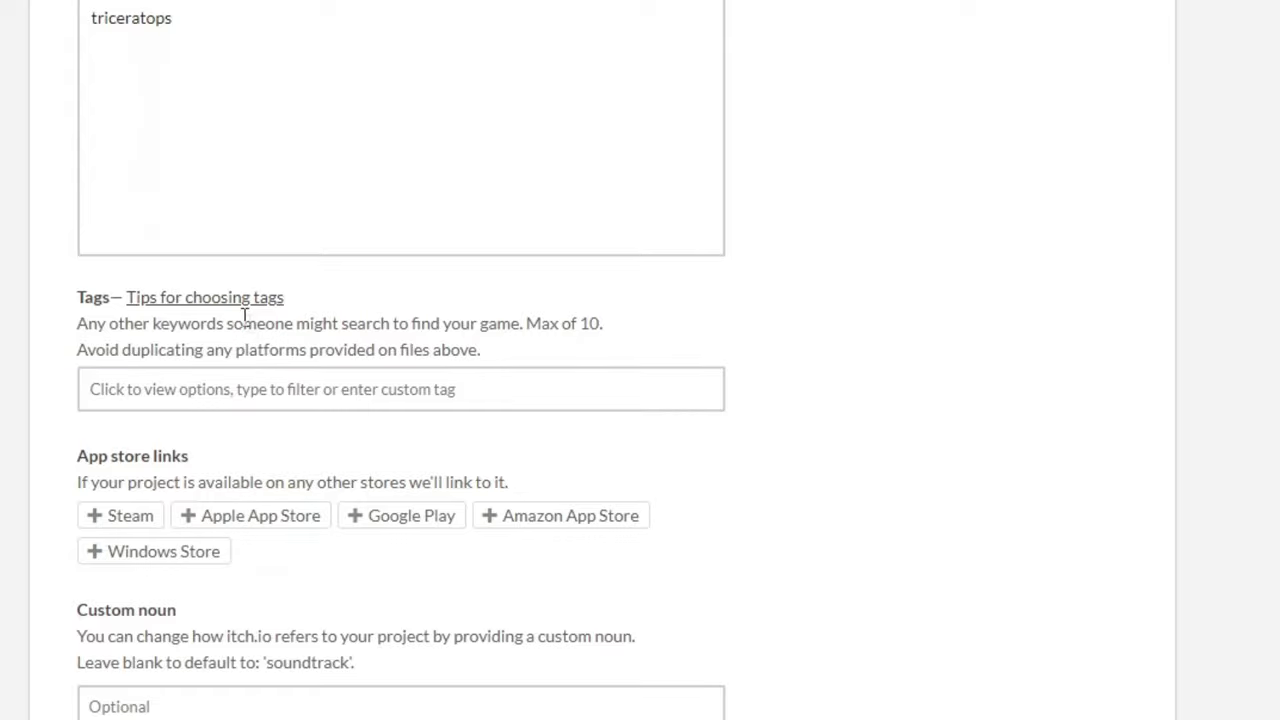
click(312, 389)
click(106, 594)
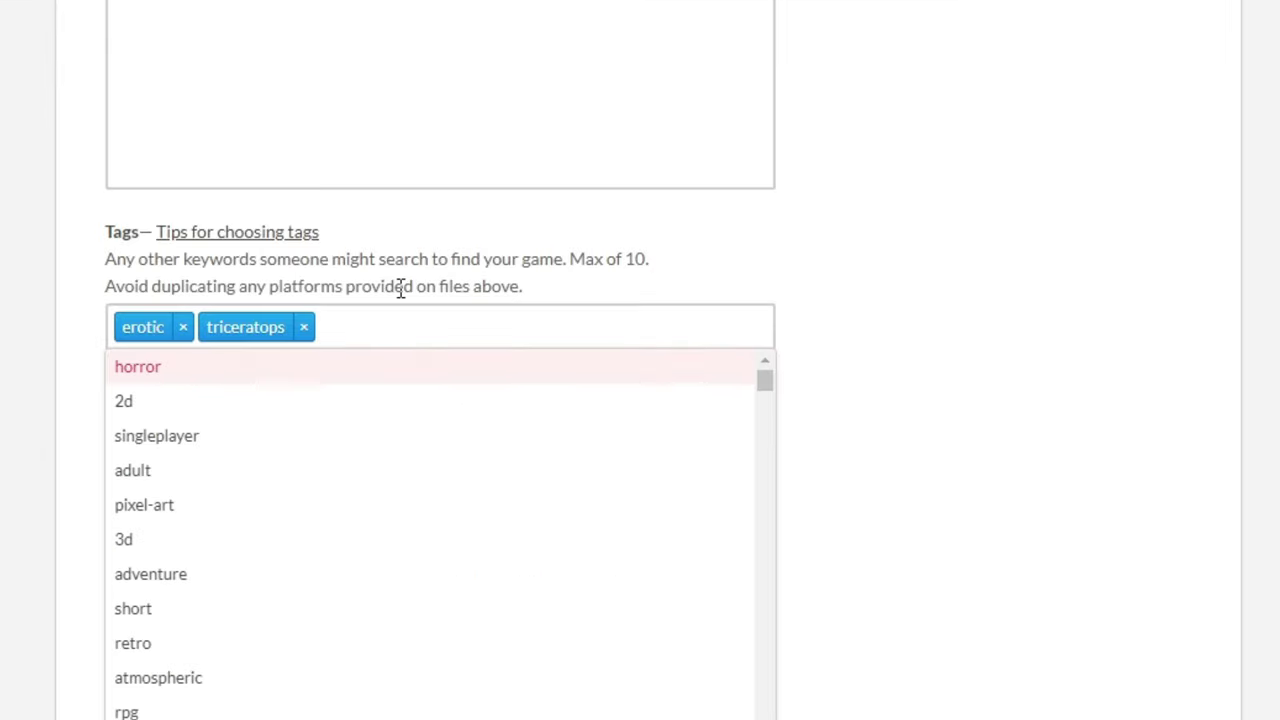
click(368, 275)
Set the custom noun to 'triceratops' and save the project settings
scroll(397, 290, down, 3)
click(253, 293)
text(triceratops)
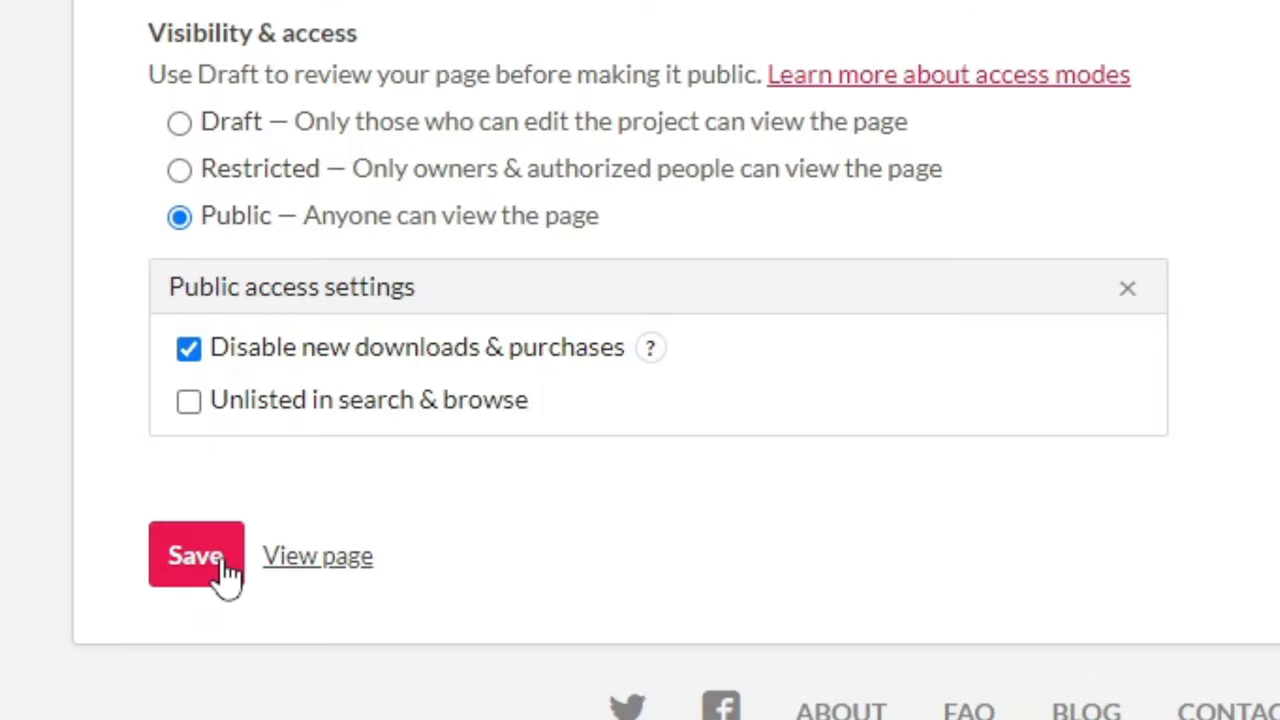
click(223, 569)
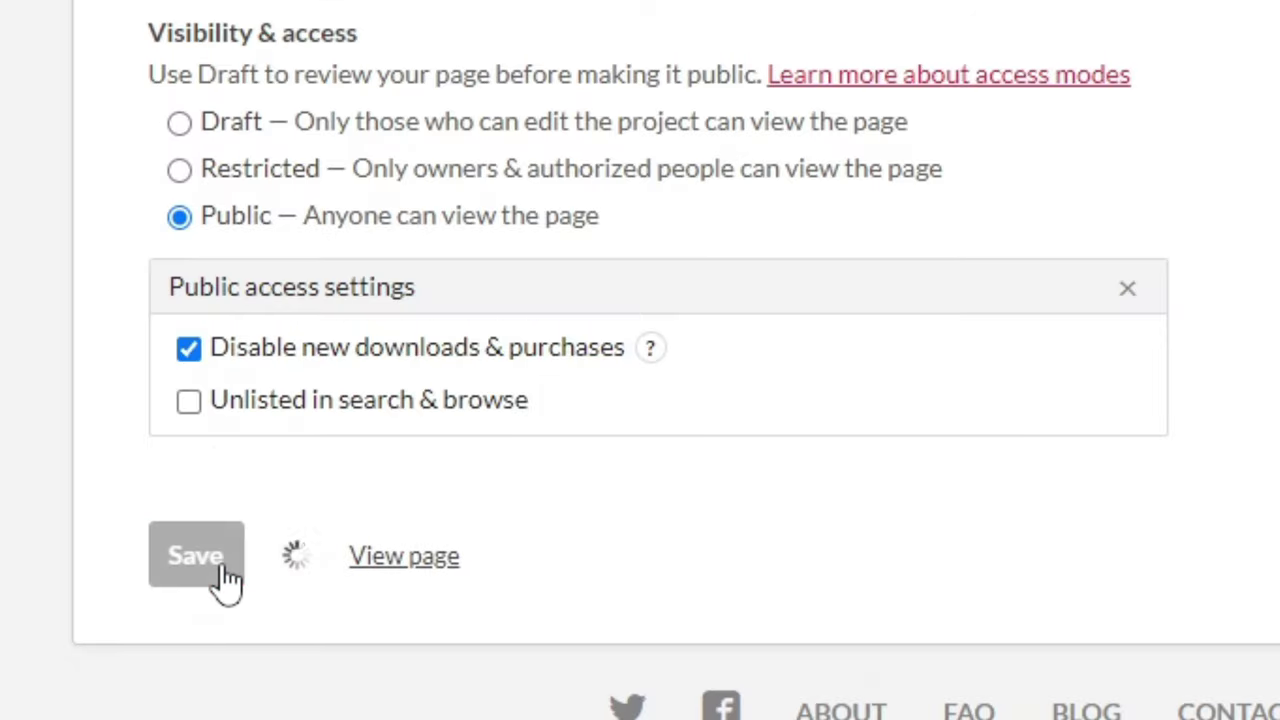
View the public project page and look over its download notice and Comments section
click(318, 556)
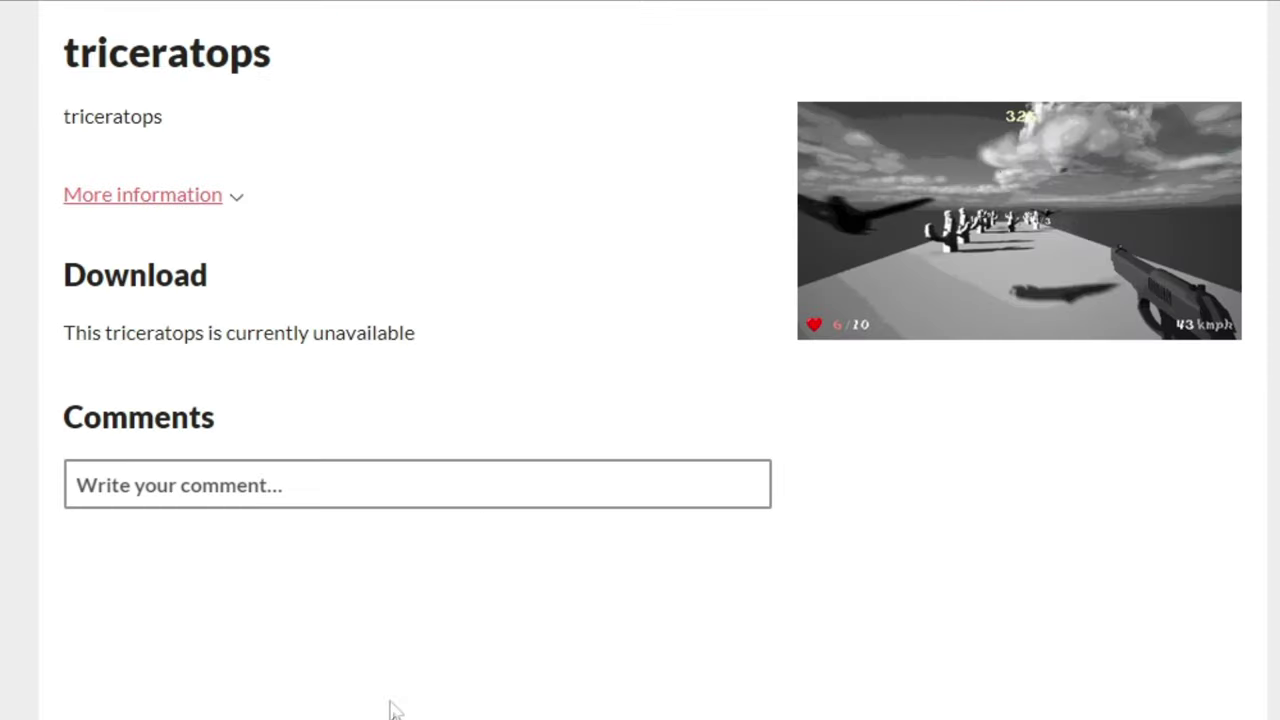
drag(63, 262, 177, 322)
click(68, 316)
drag(68, 316, 393, 359)
click(251, 348)
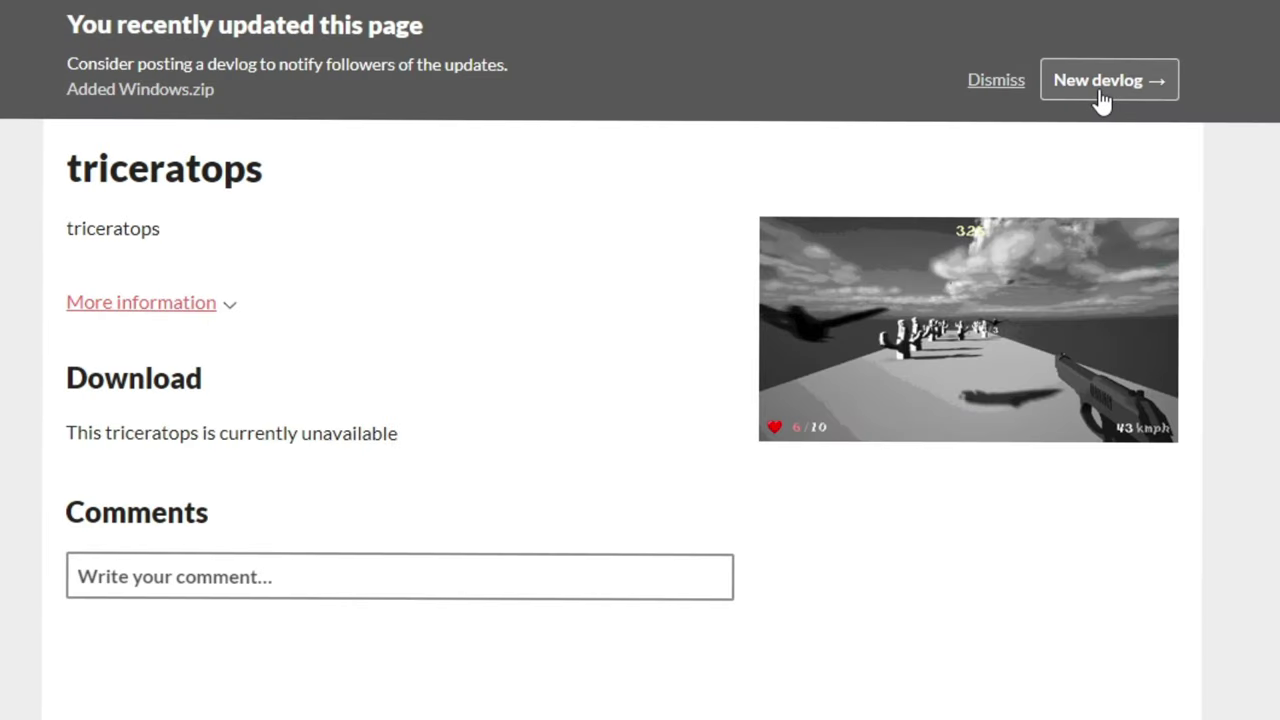
Start a new devlog post titled 'triceratops'
click(1100, 95)
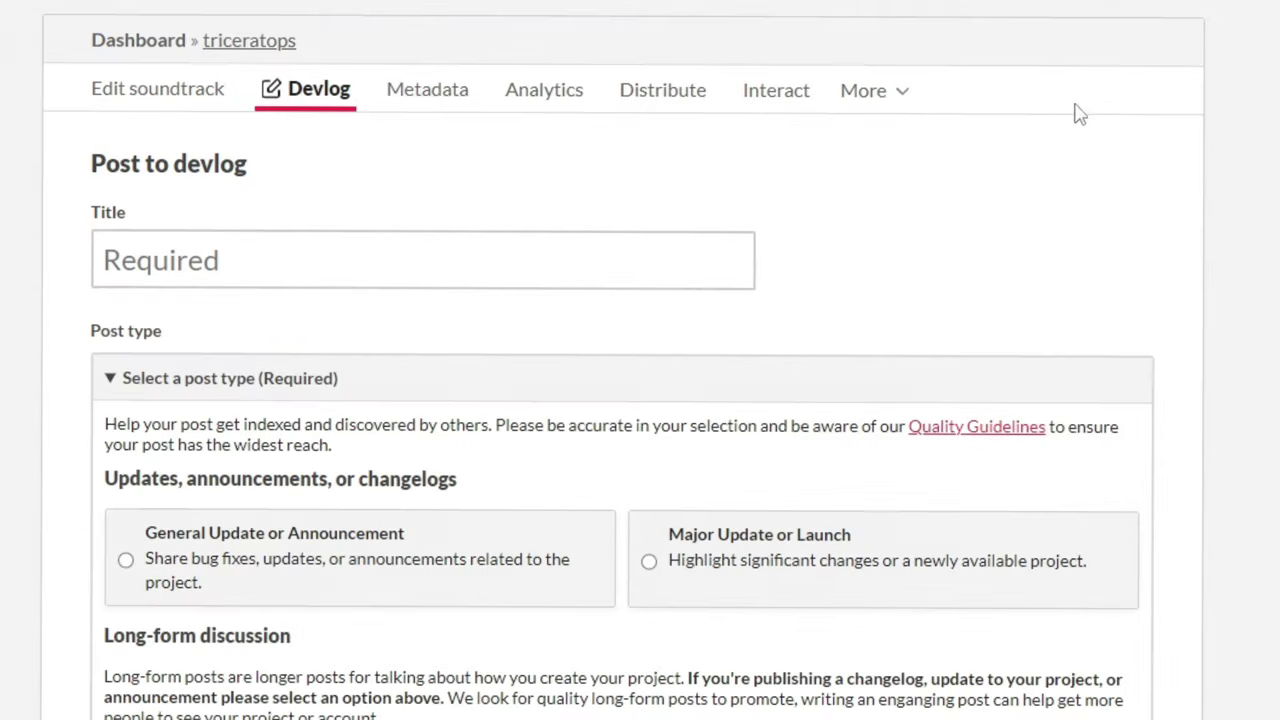
scroll(263, 346, down, 3)
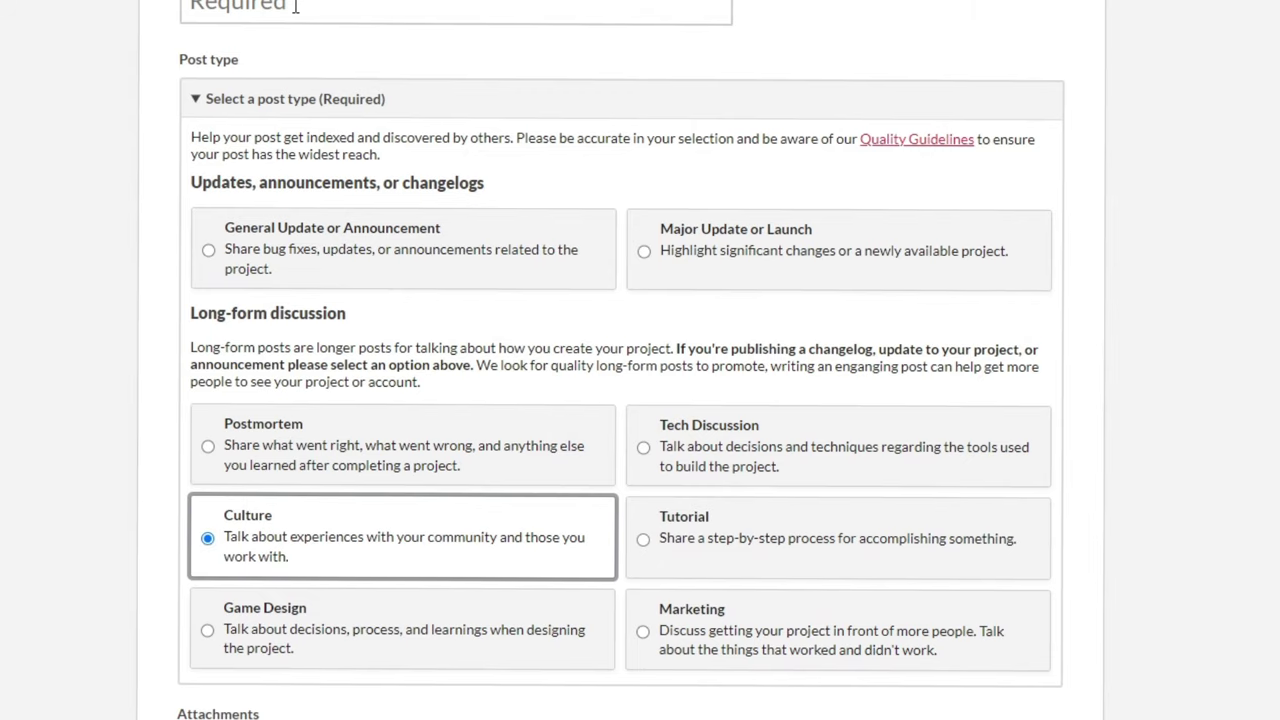
click(295, 10)
text(tr)
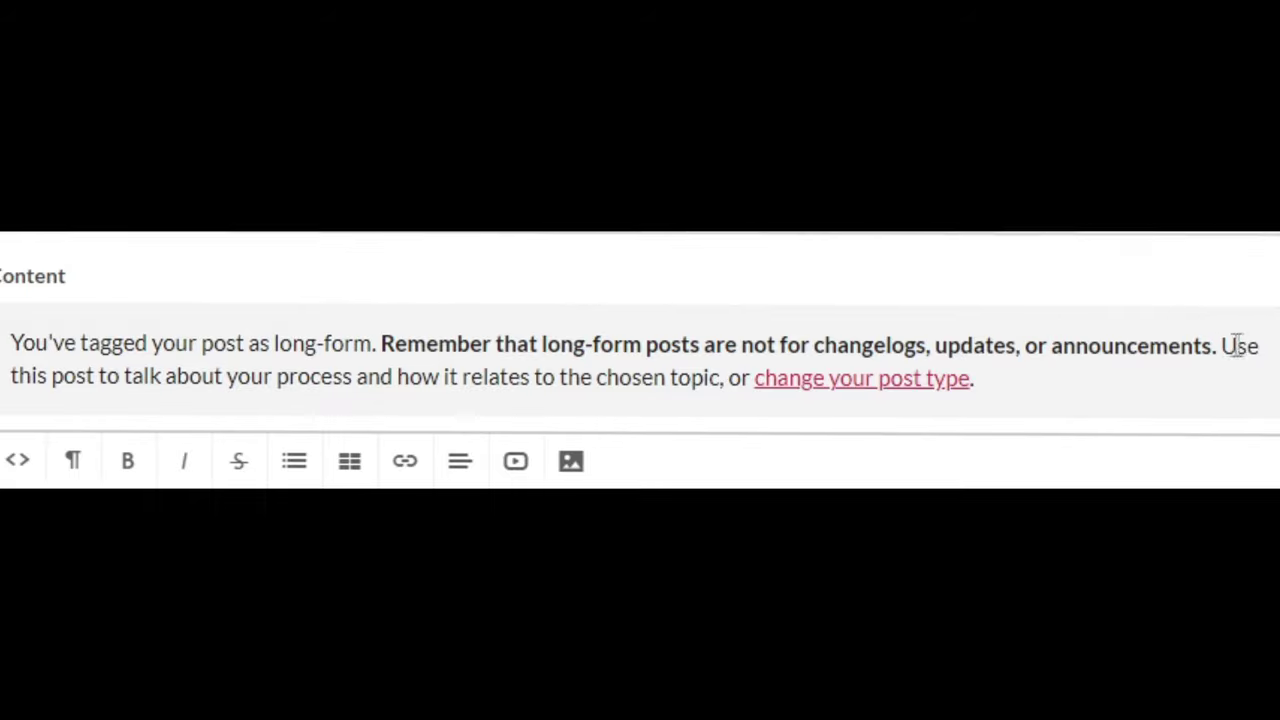
drag(1236, 345, 666, 377)
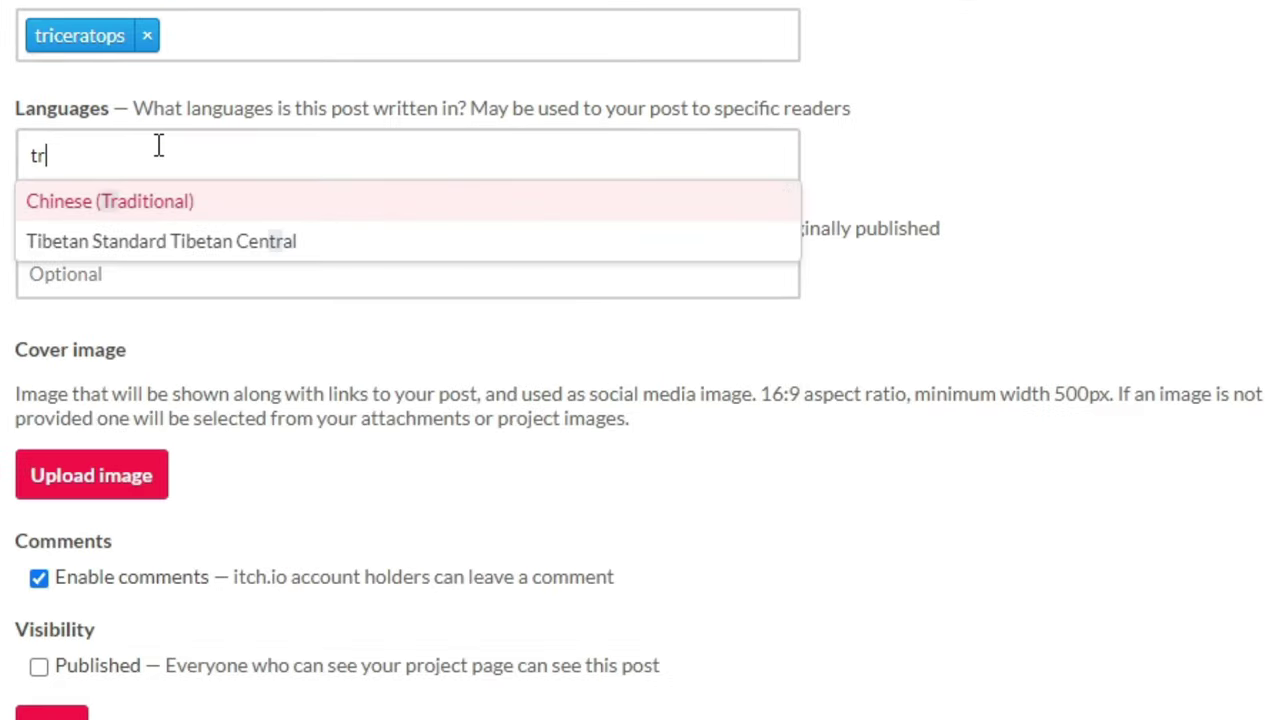
text(iceratops language)
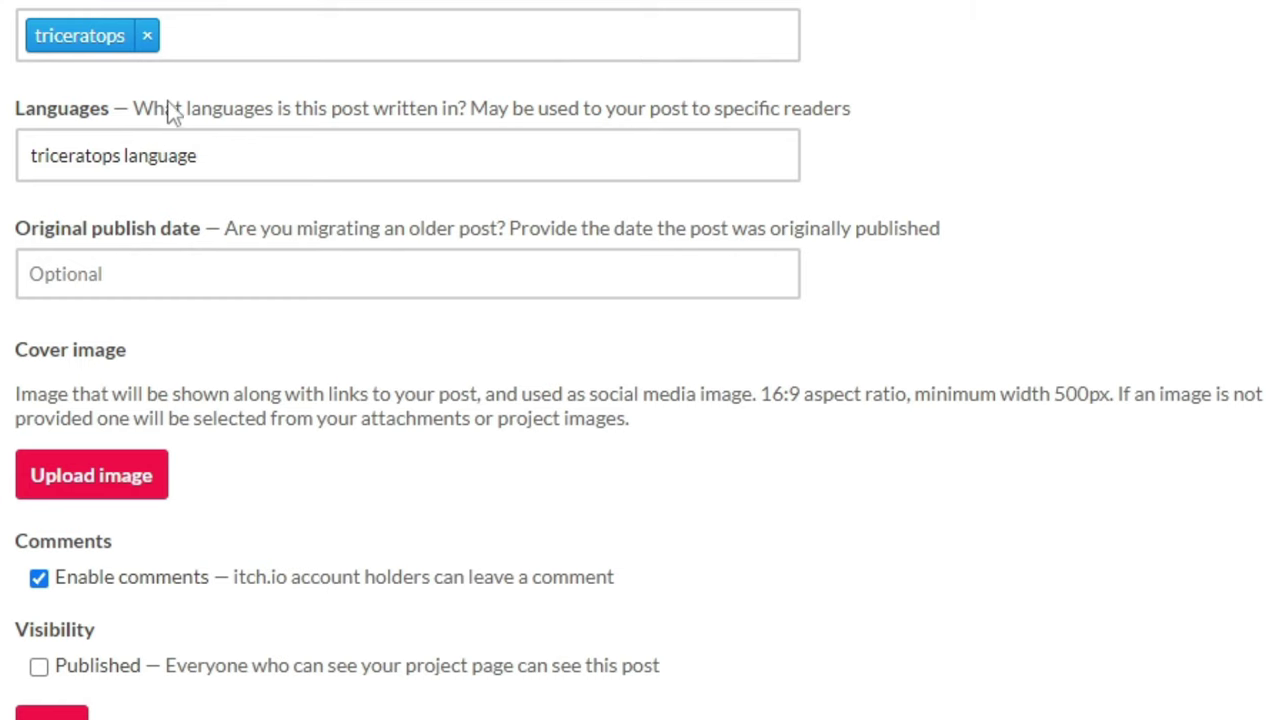
Clear the Languages field, upload a cover image, mark the post Published and save it
click(170, 113)
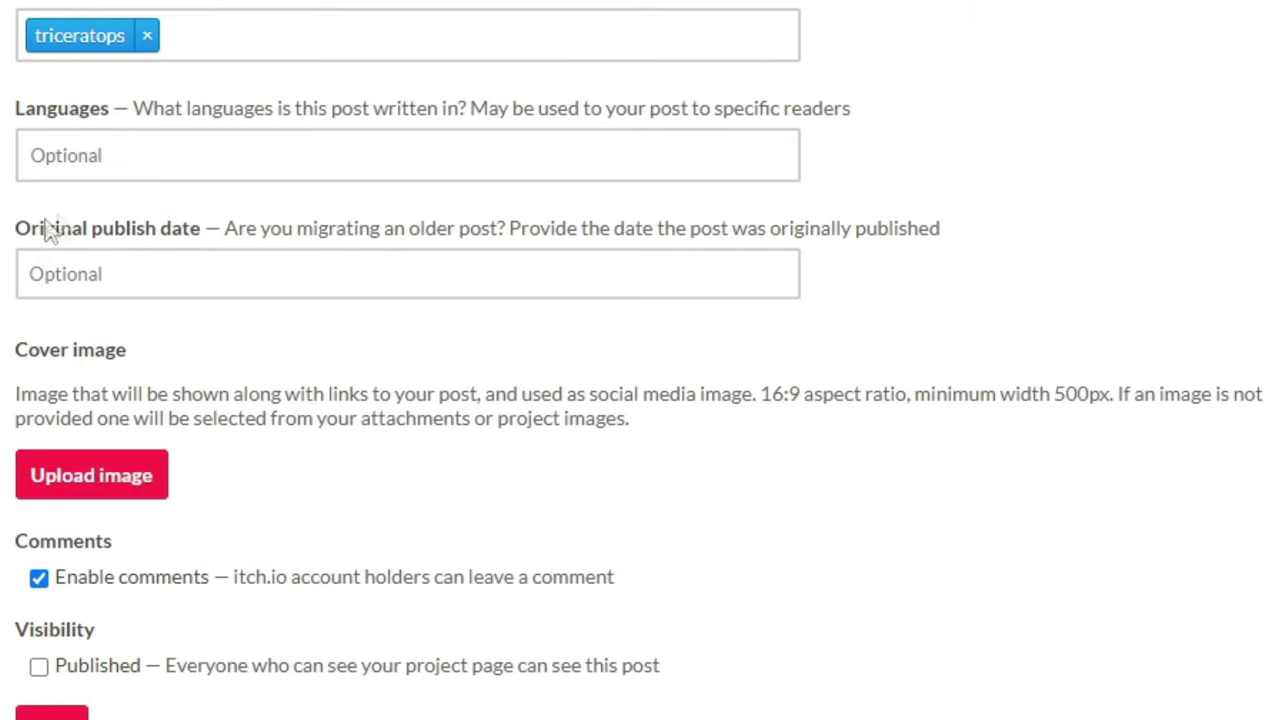
click(80, 451)
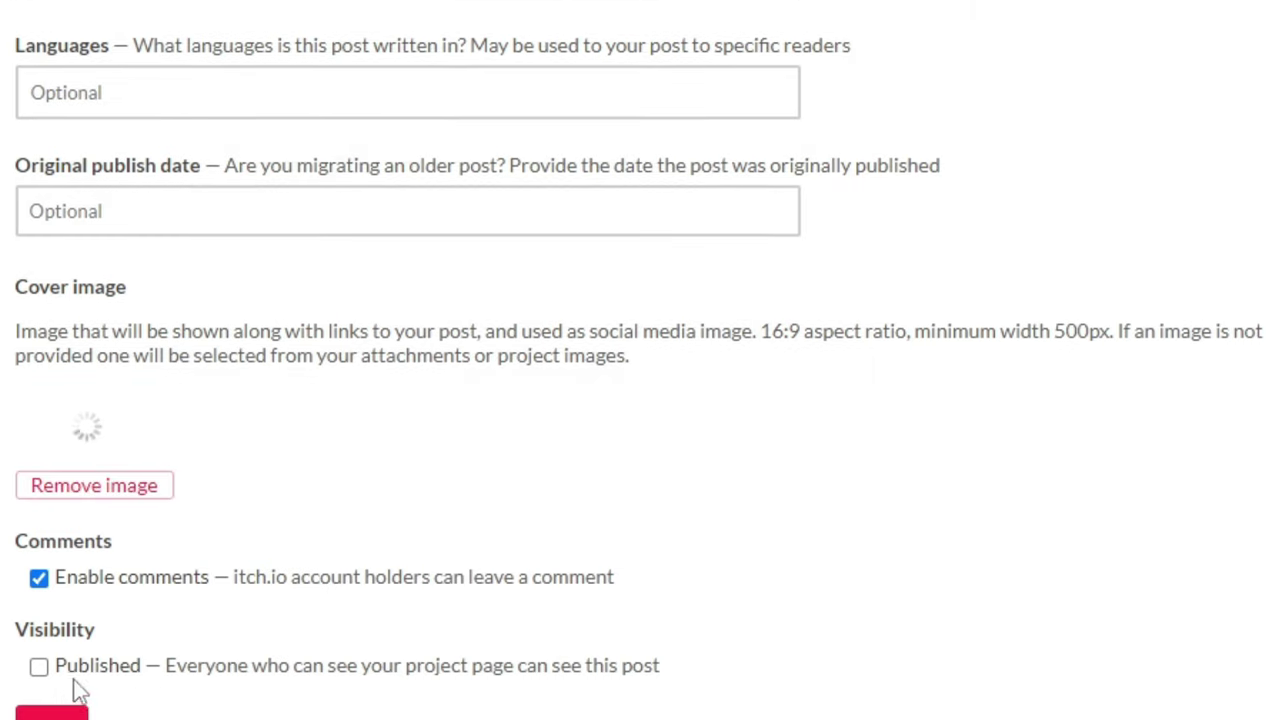
click(38, 666)
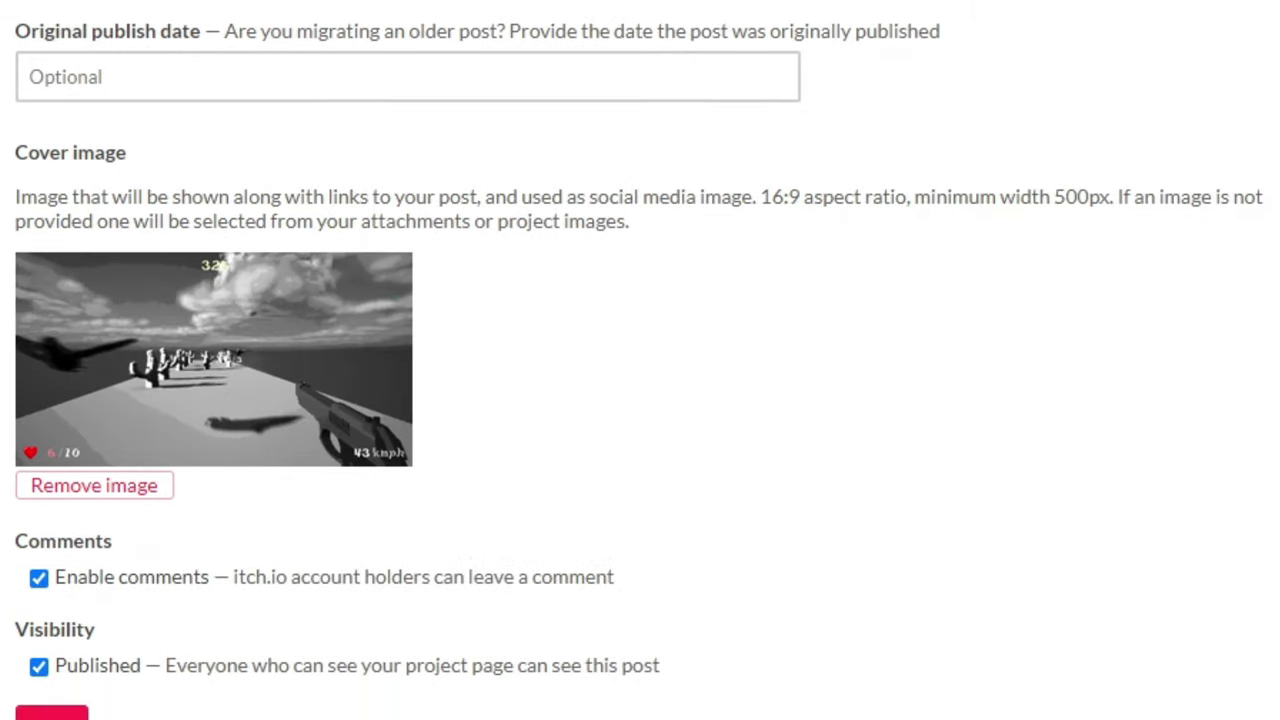
click(50, 712)
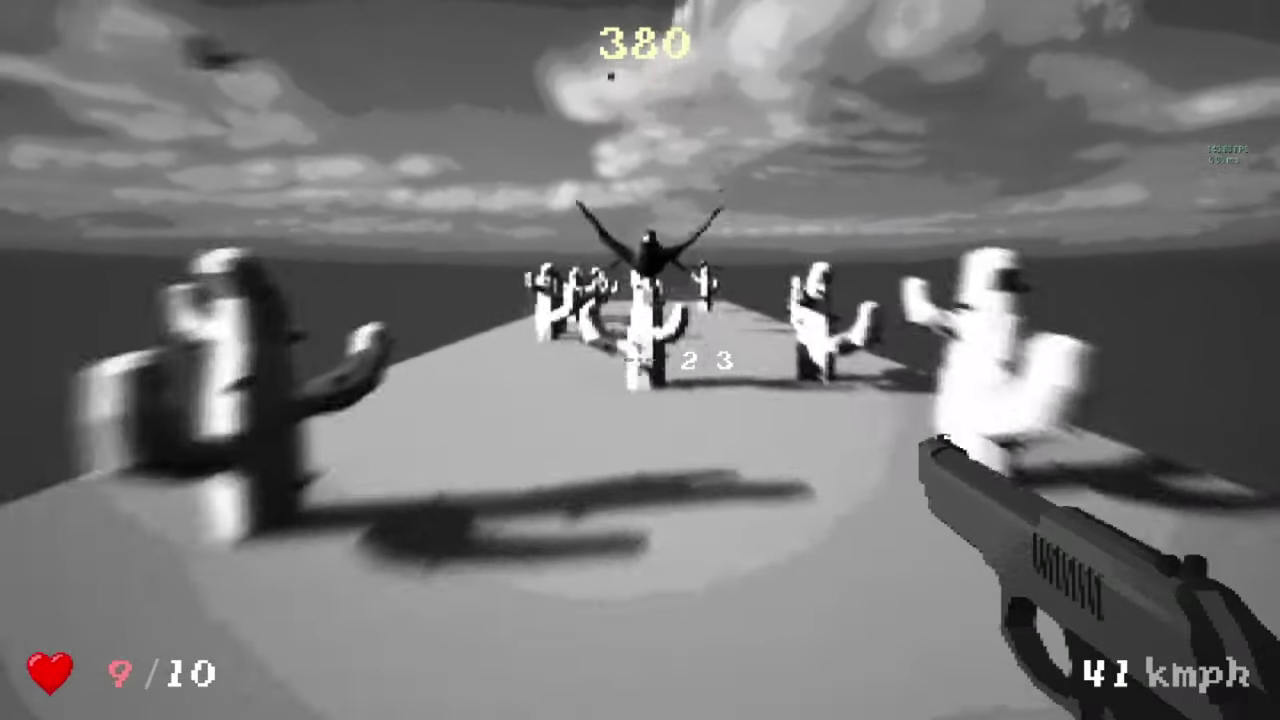
Shoot the cacti and birds ahead along the desert track until the score passes 1,000
click(640, 360)
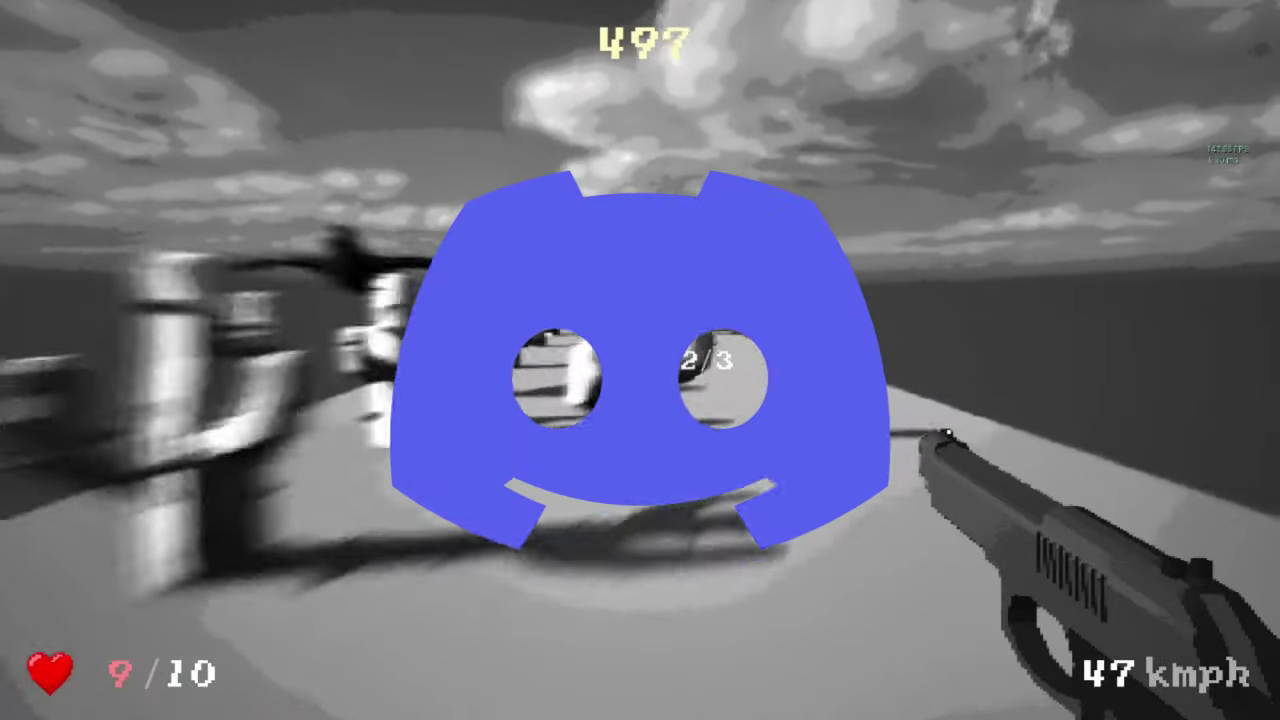
click(640, 360)
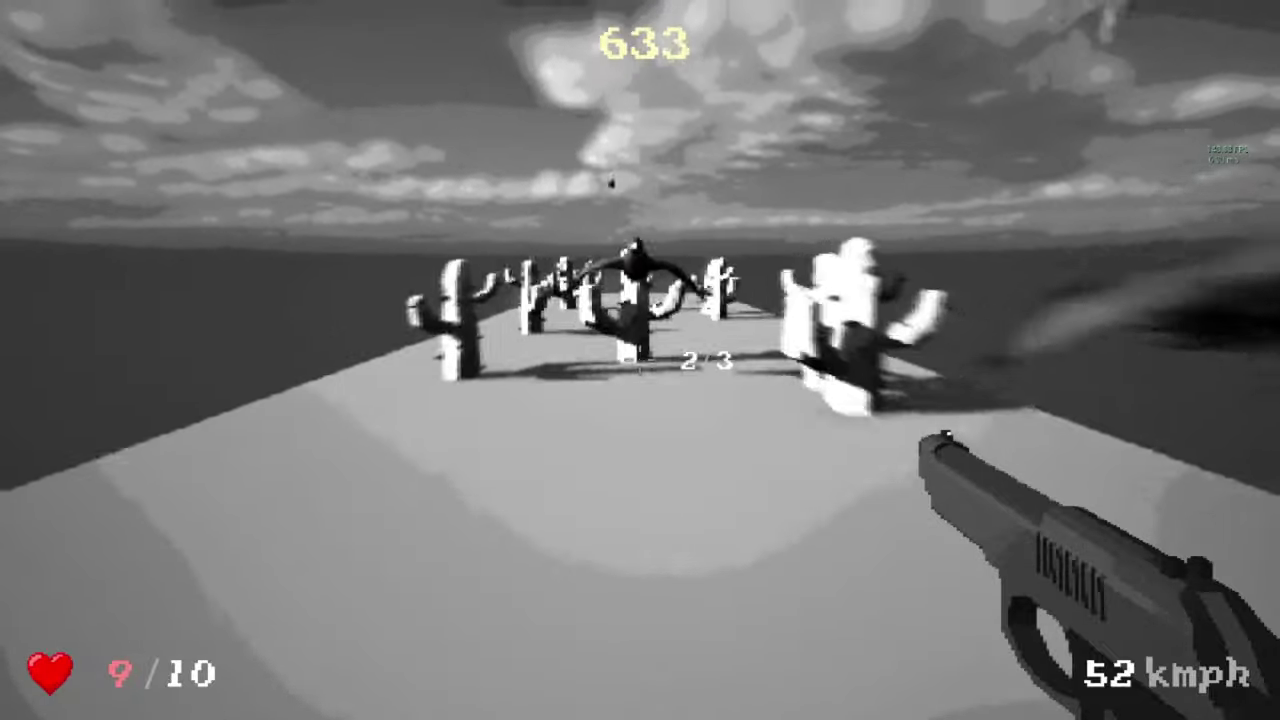
click(640, 360)
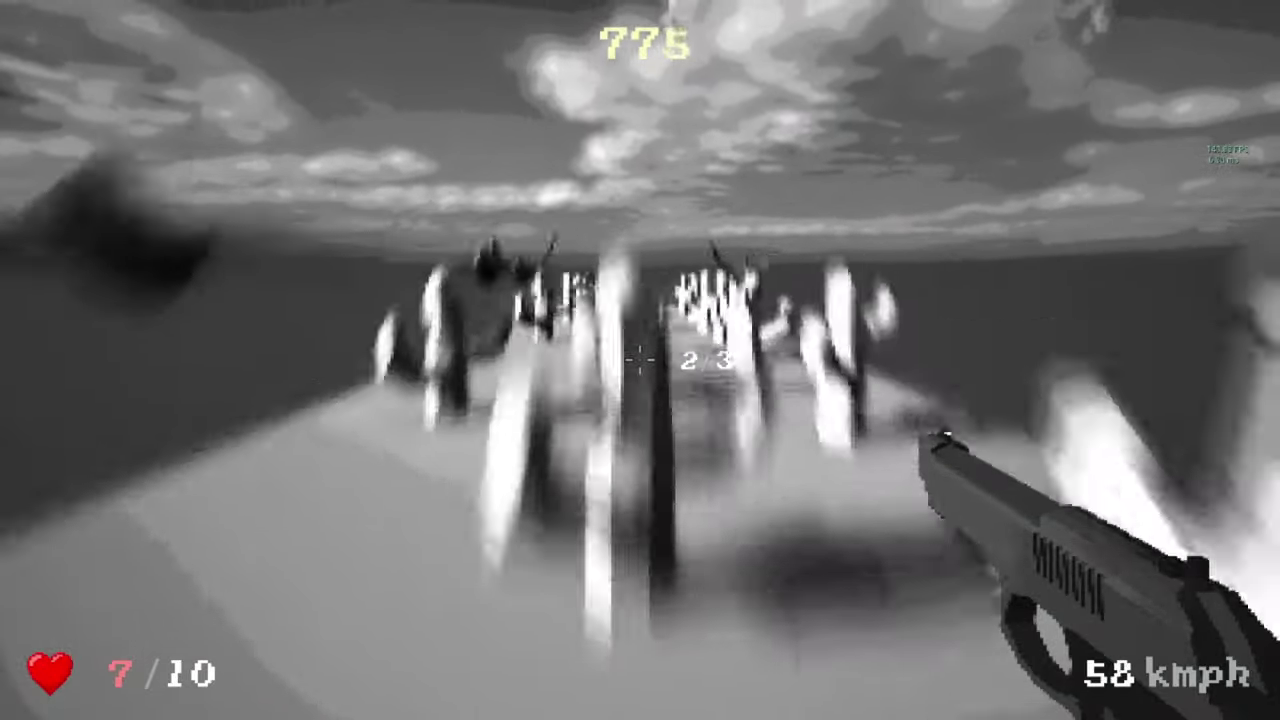
click(640, 358)
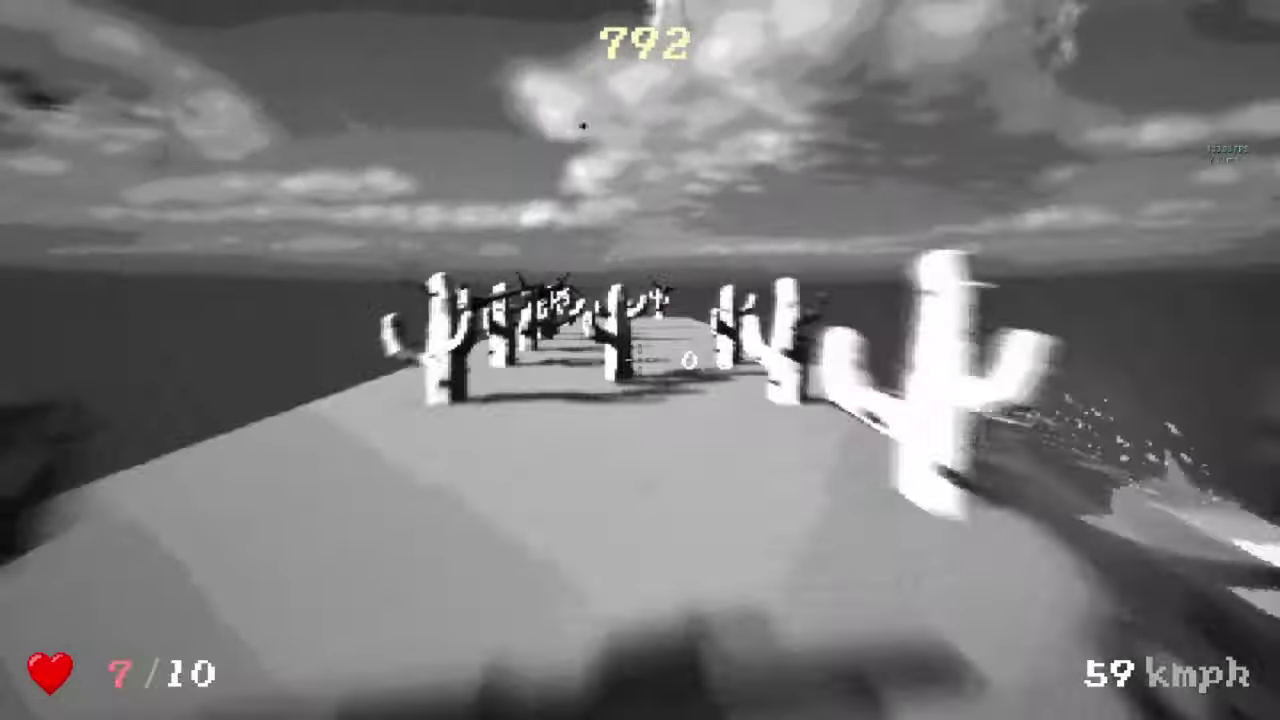
click(640, 358)
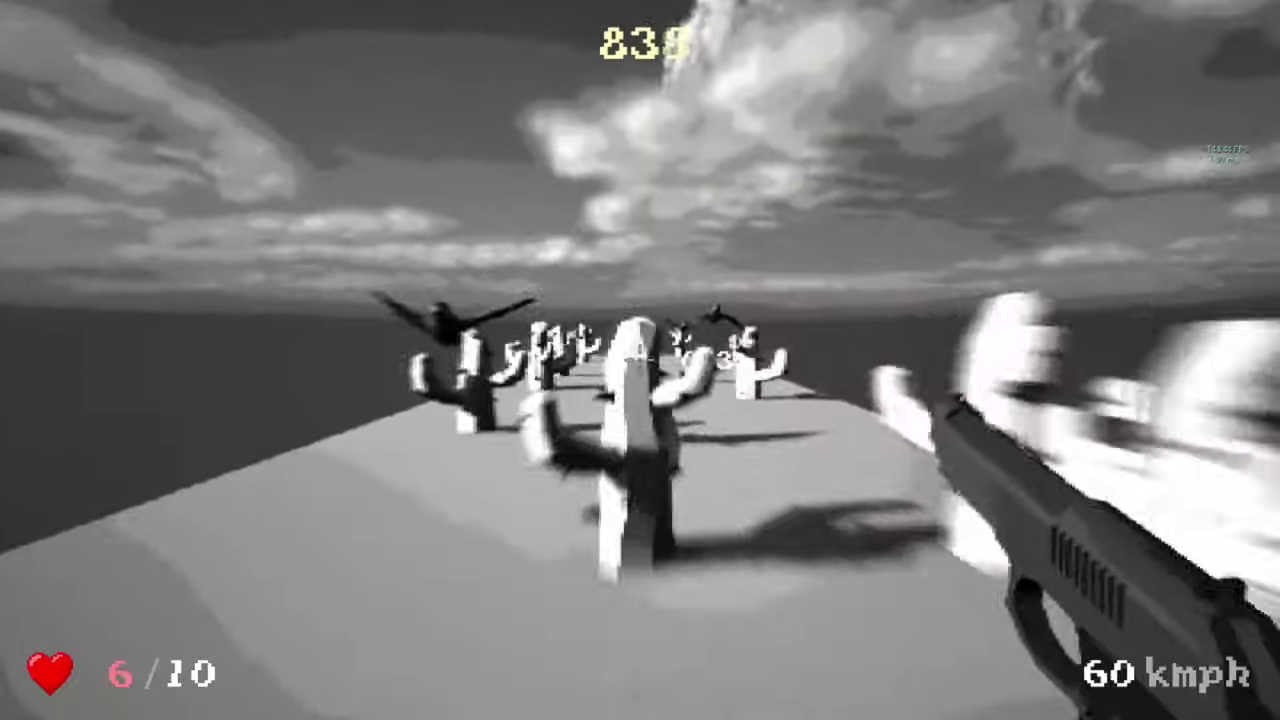
click(640, 358)
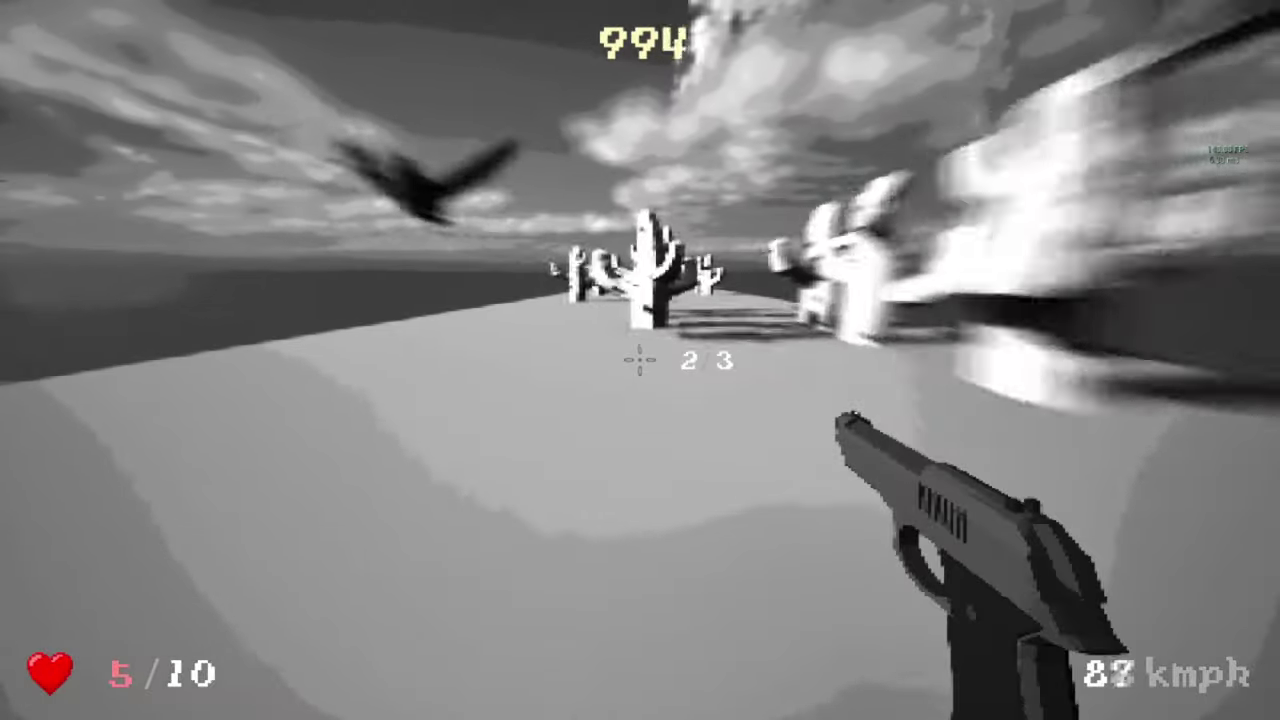
click(640, 358)
click(640, 358)
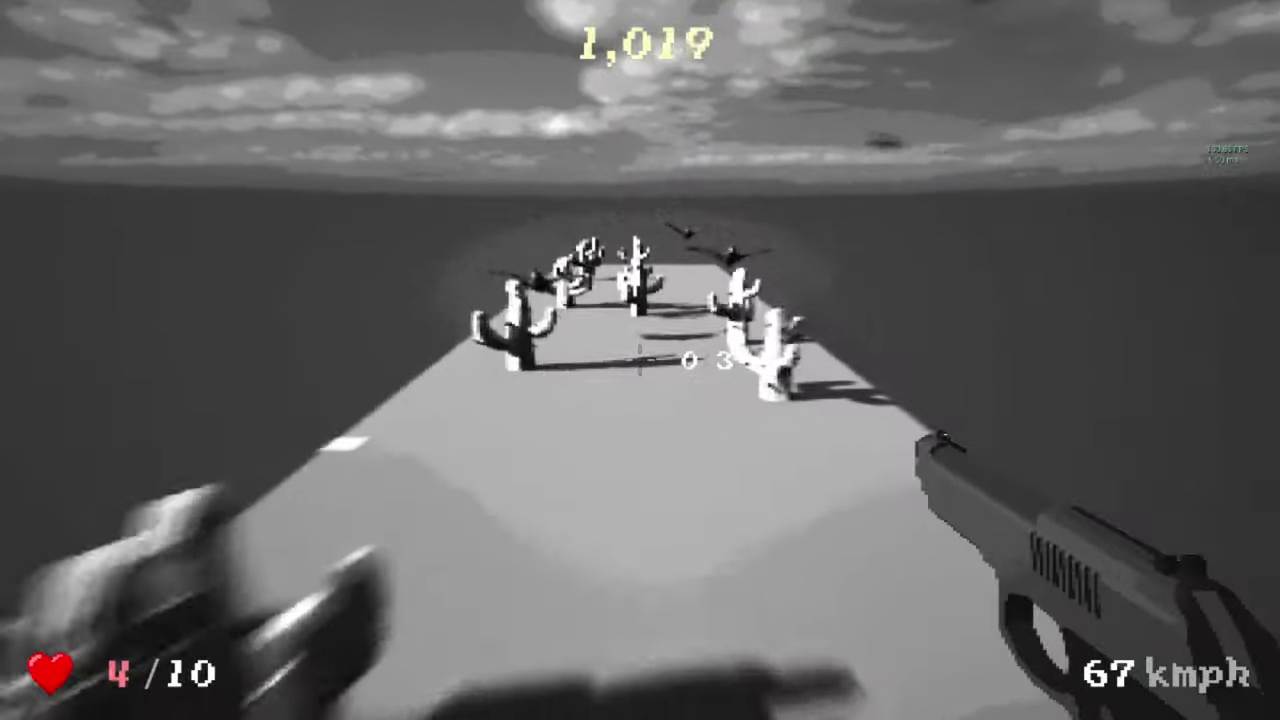